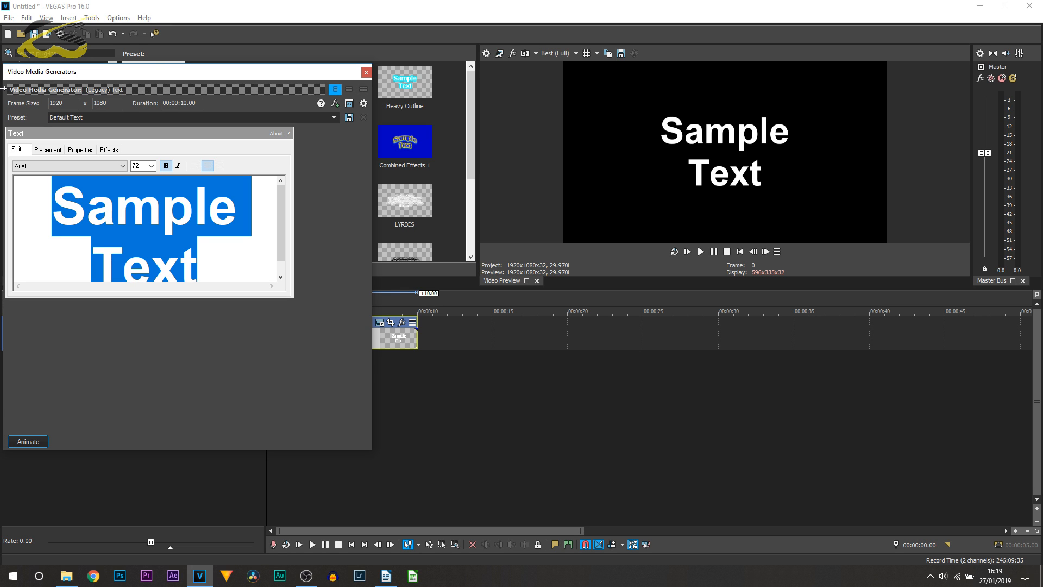
Step: Replace the sample text with CASUALSAVAGE and set its font size to 35
type("CASUALSAVAGE")
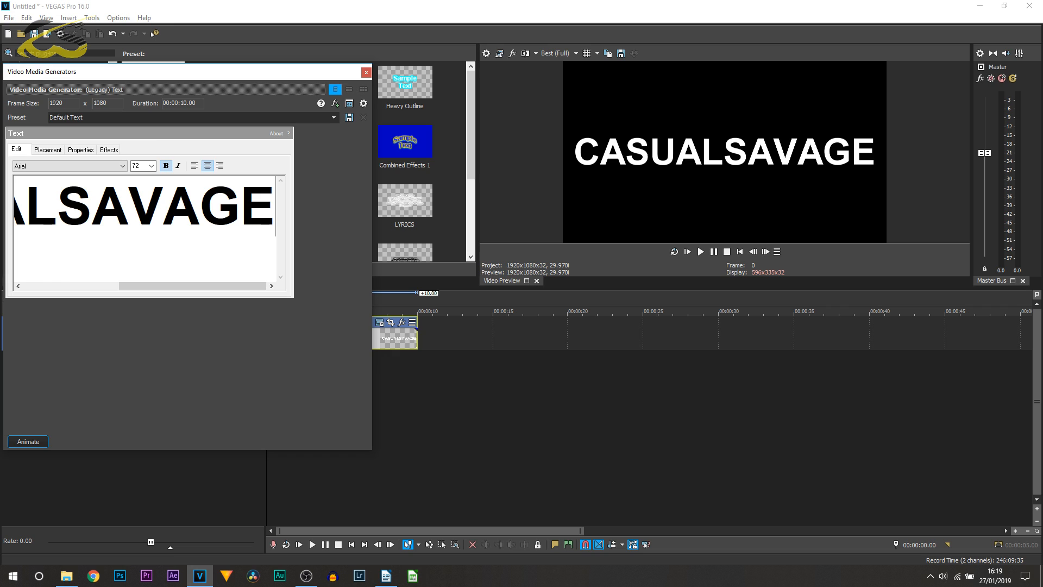
key("ctrl+a")
left_click(135, 166)
type("50")
key("Return")
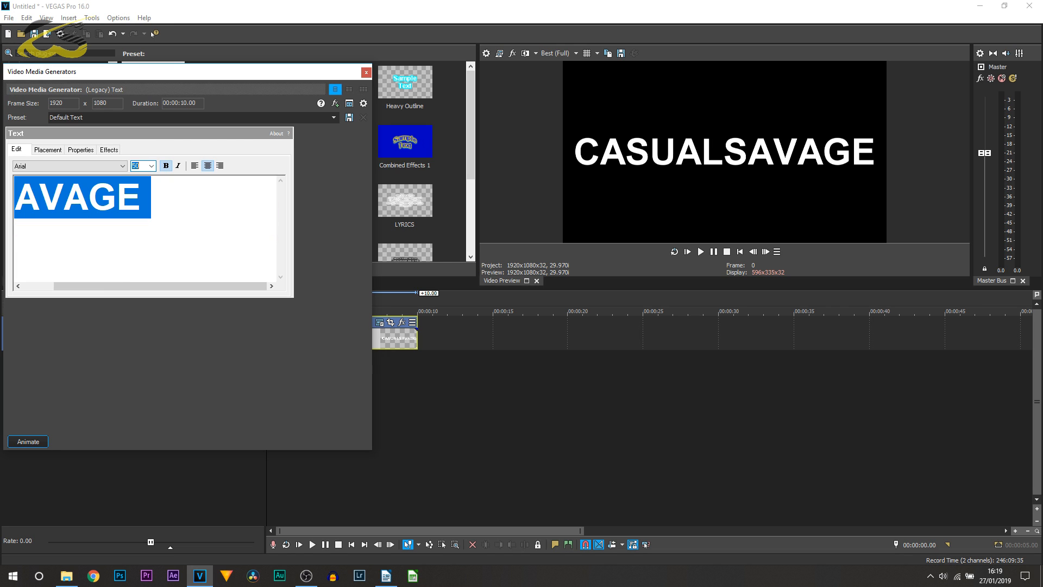
type("35")
key("Return")
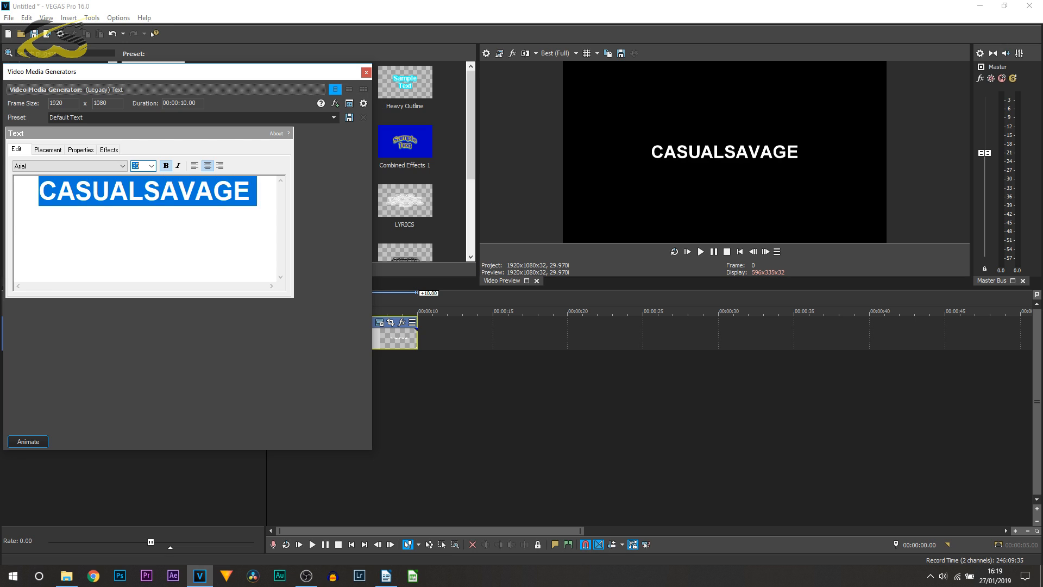
left_click(46, 166)
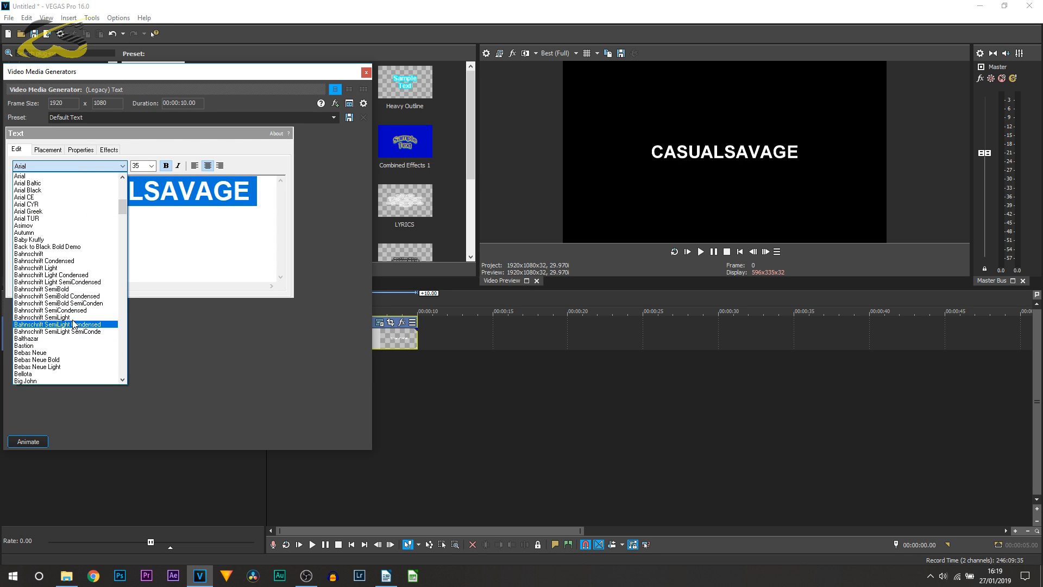
left_click(205, 214)
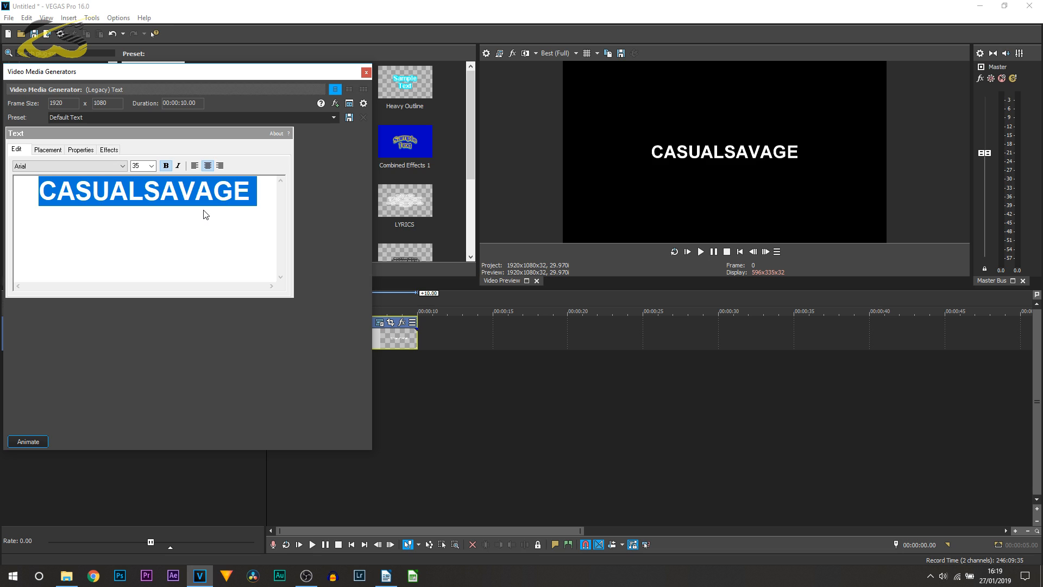
left_click(92, 210)
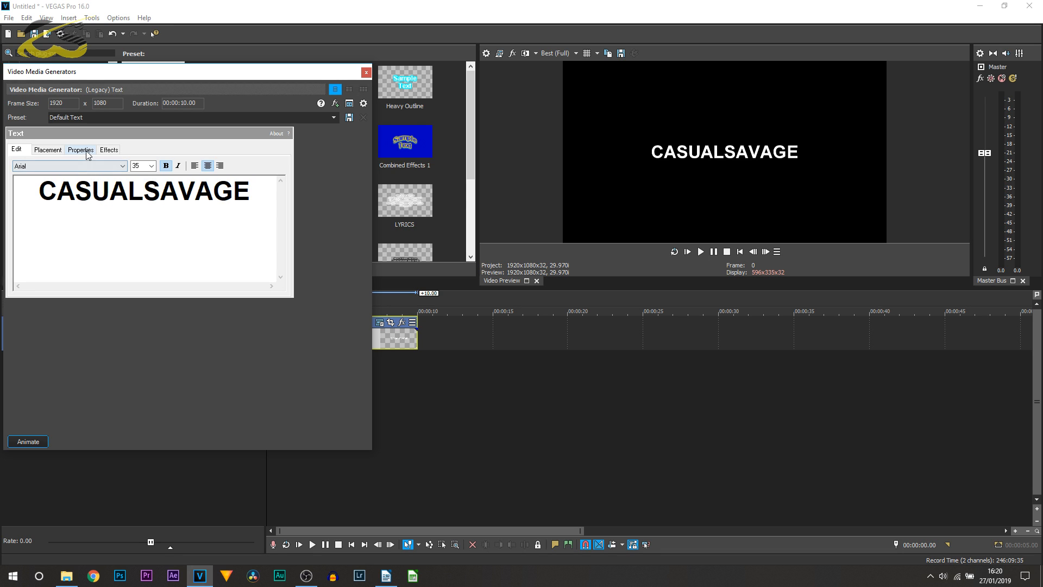
Step: Set the CASUALSAVAGE text colour to yellow with RGB 228, 227, 0
left_click(87, 153)
left_click(62, 215)
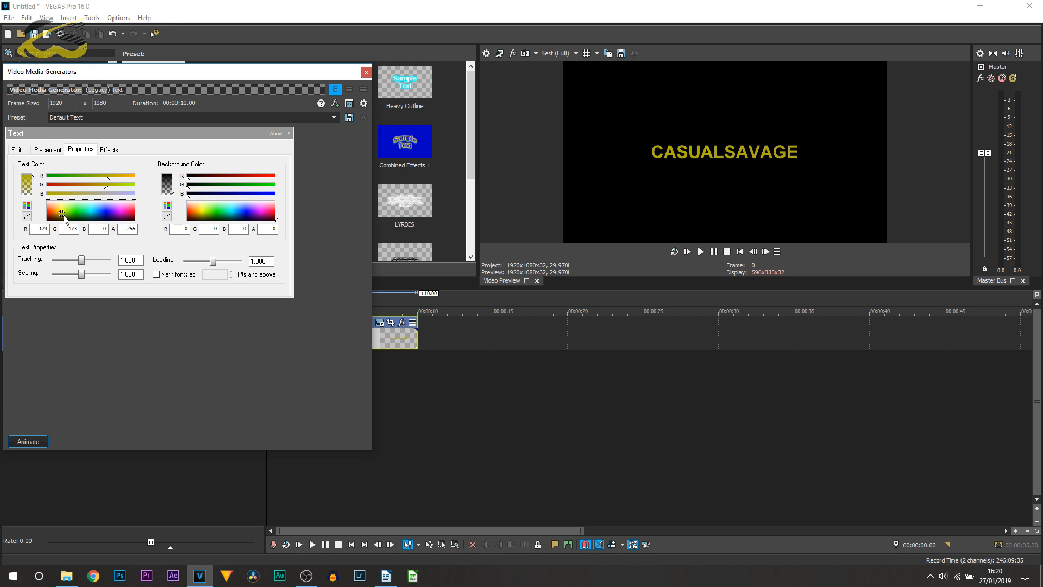
left_click(63, 213)
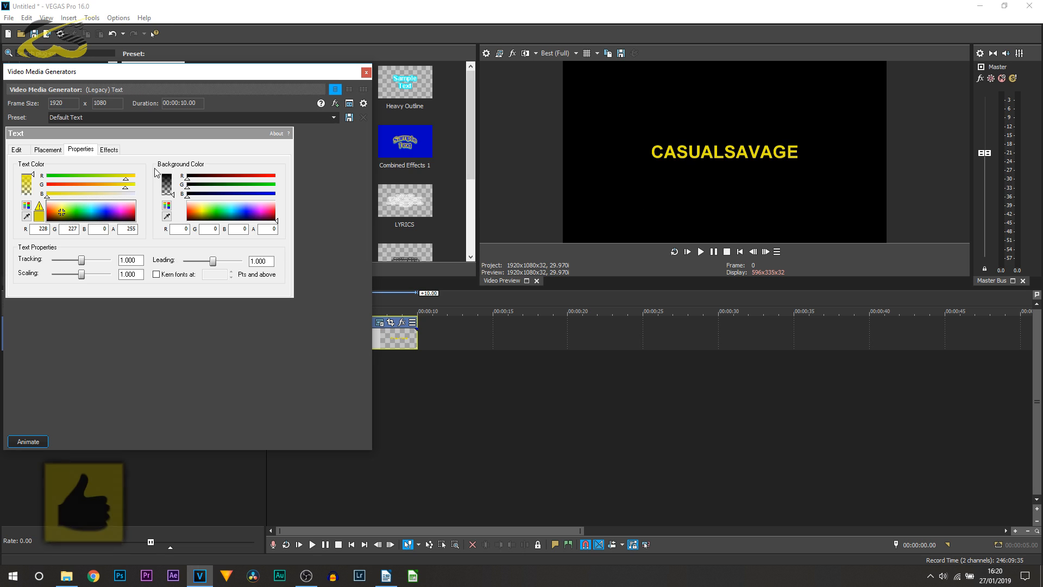
Step: Try a white outline with a width of 0.072 on the CASUALSAVAGE text, then turn it off
left_click(109, 150)
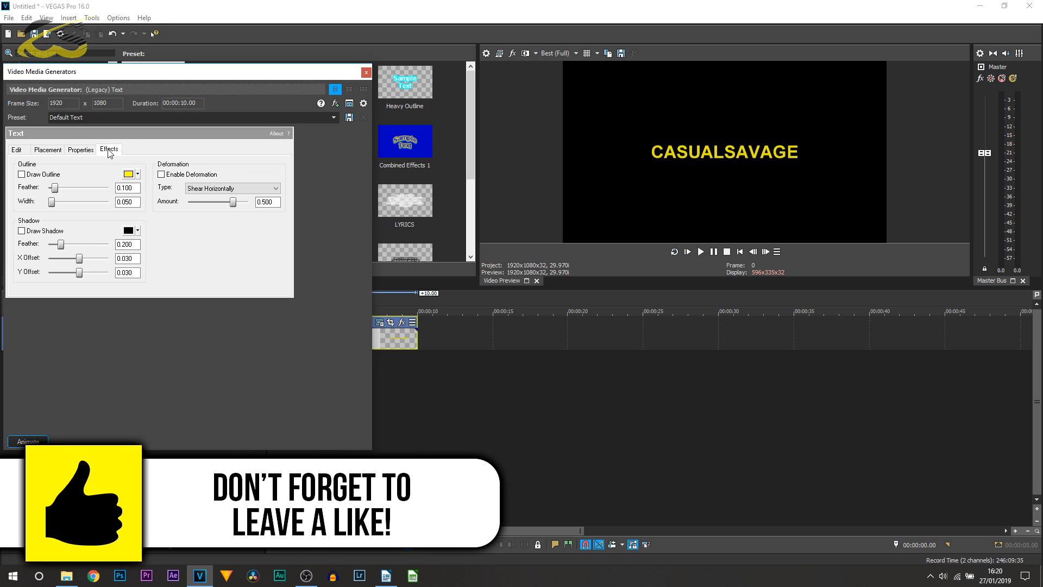
left_click(43, 176)
left_click(131, 176)
left_click_drag(182, 224, 180, 213)
left_click_drag(52, 203, 52, 205)
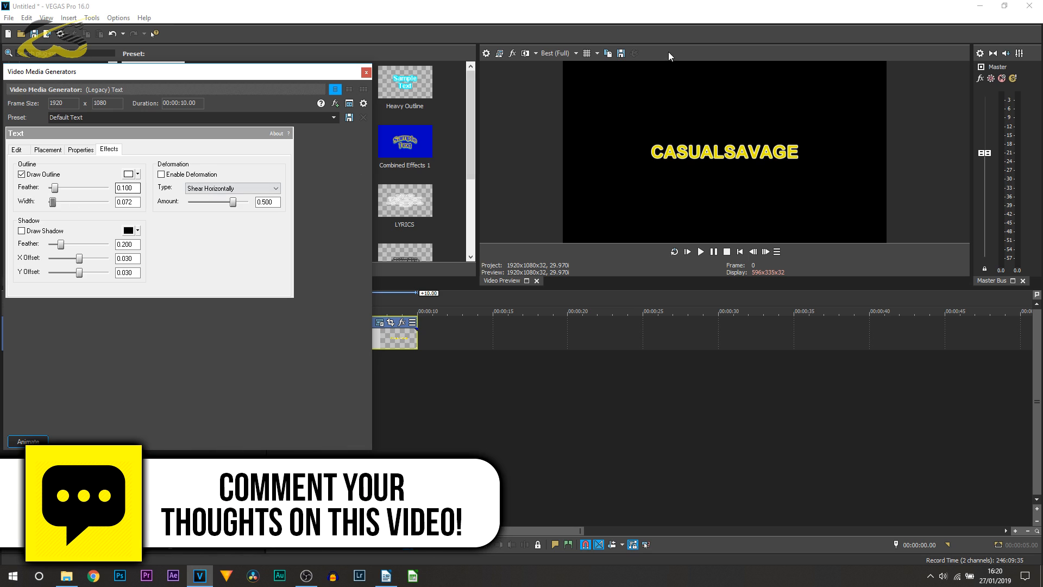
left_click(22, 174)
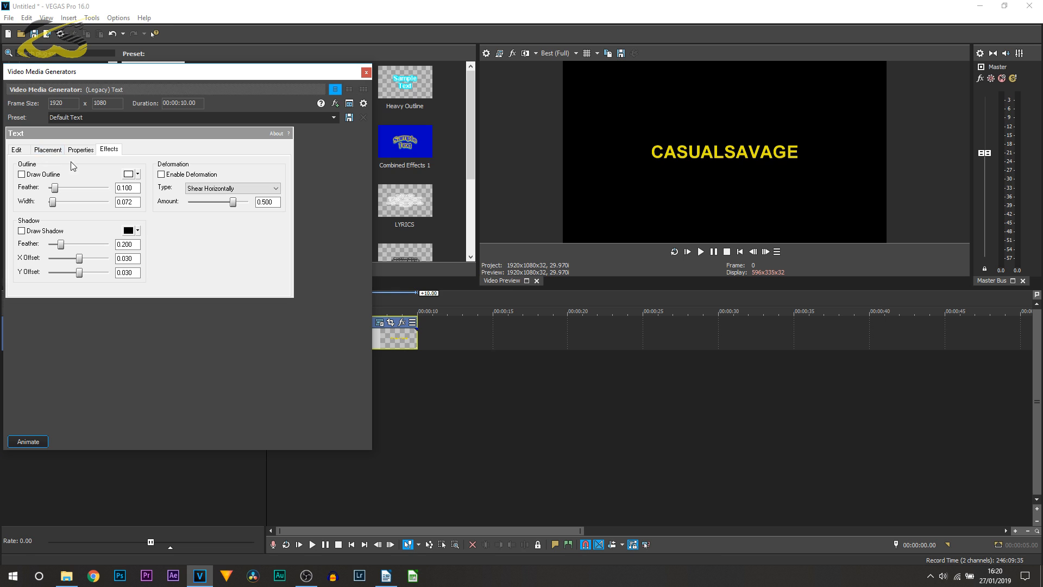
Step: In the text event's Pan/Crop, move the frame straight up at the start to a Y Center of about -48.2
left_click(364, 73)
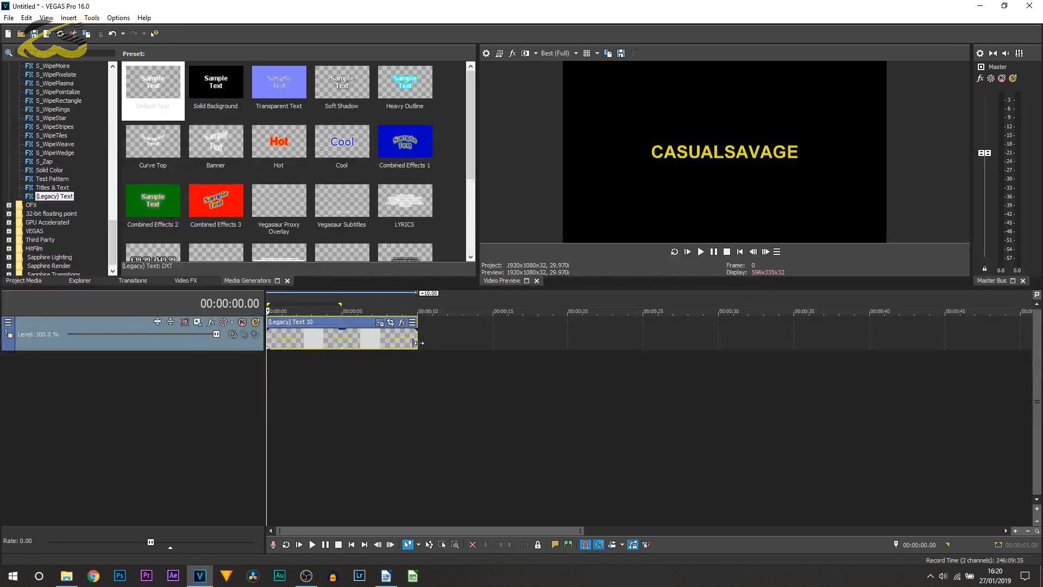
left_click(391, 323)
left_click_drag(227, 212, 286, 8)
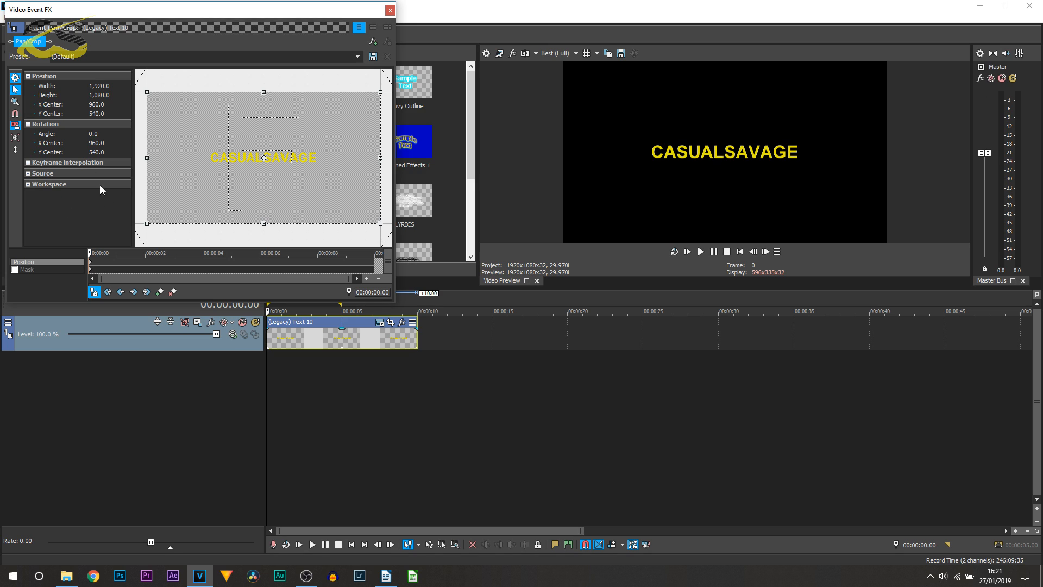
left_click(12, 153)
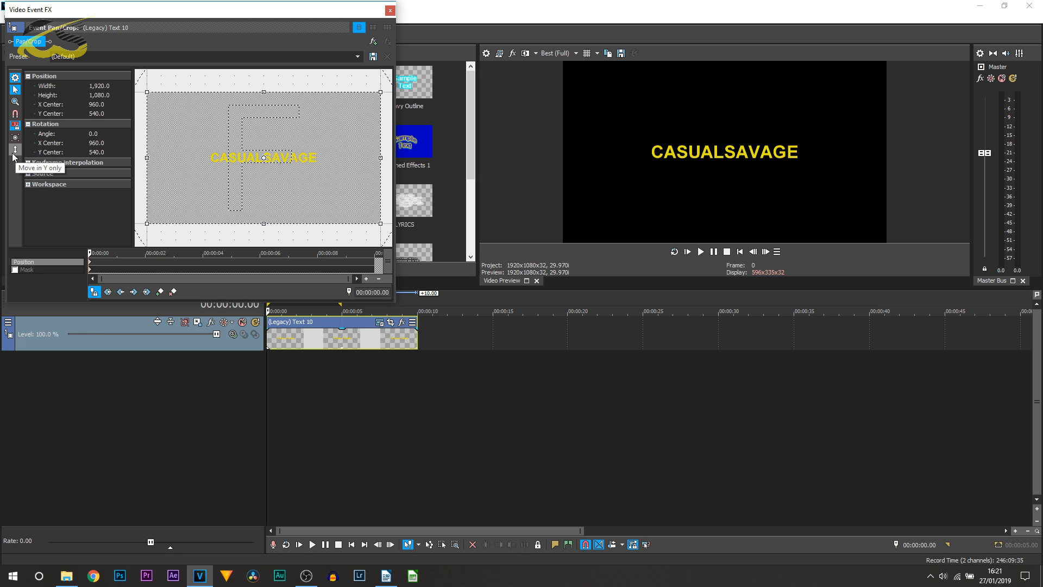
left_click_drag(312, 203, 313, 130)
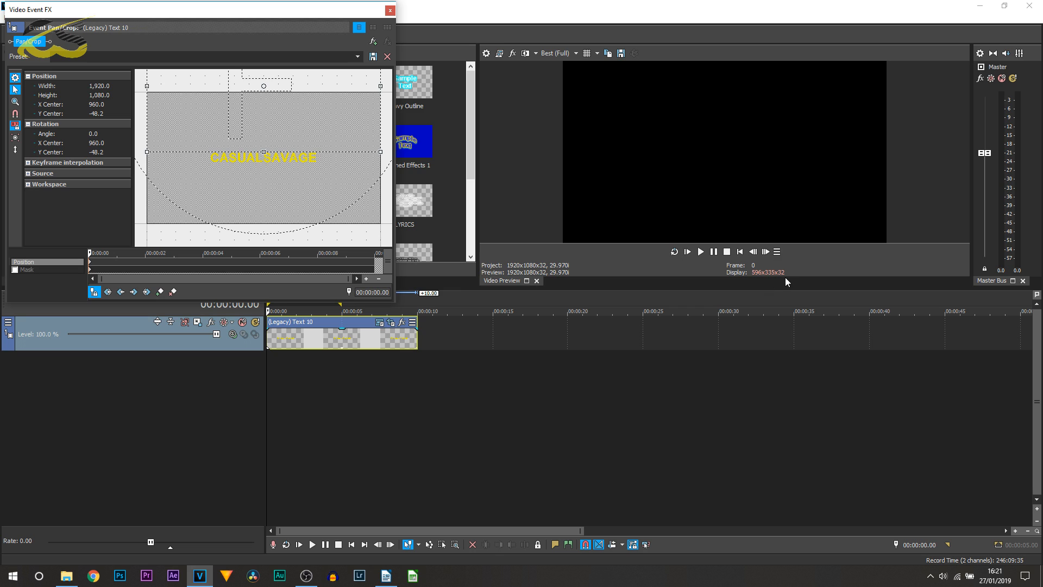
Step: At 00:00:10.00, add a Pan/Crop position keyframe by moving the frame straight down to a Y Center of about 1,177.2
left_click_drag(245, 258, 388, 256)
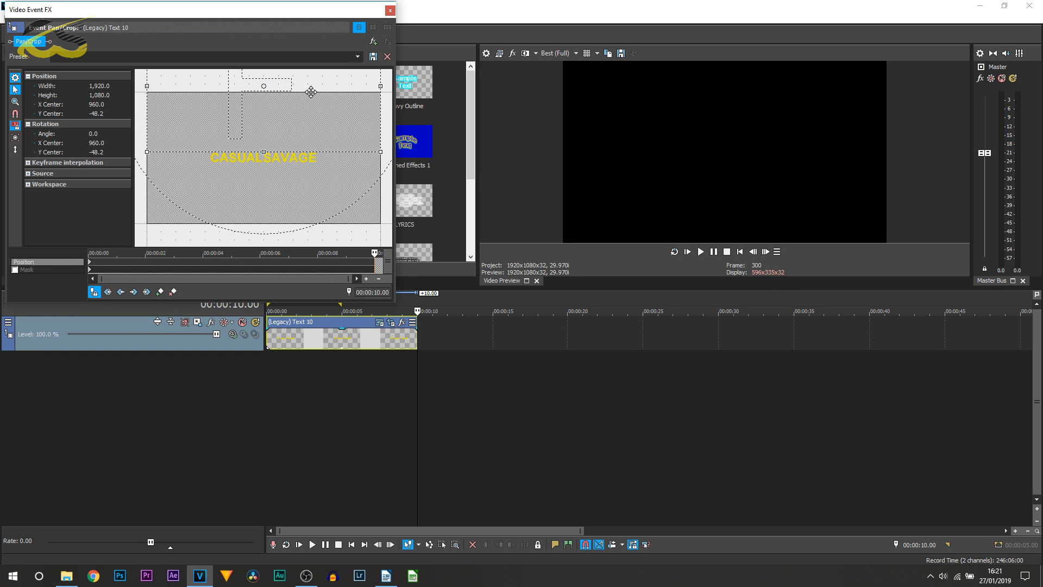
left_click_drag(310, 93, 312, 214)
left_click_drag(223, 148, 239, 176)
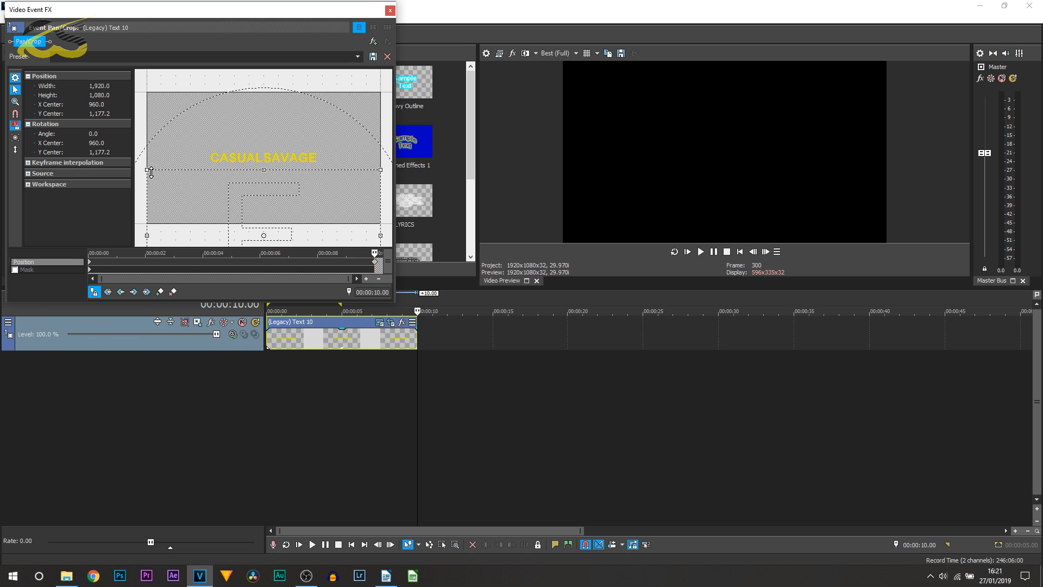
scroll(154, 172, "down", 2)
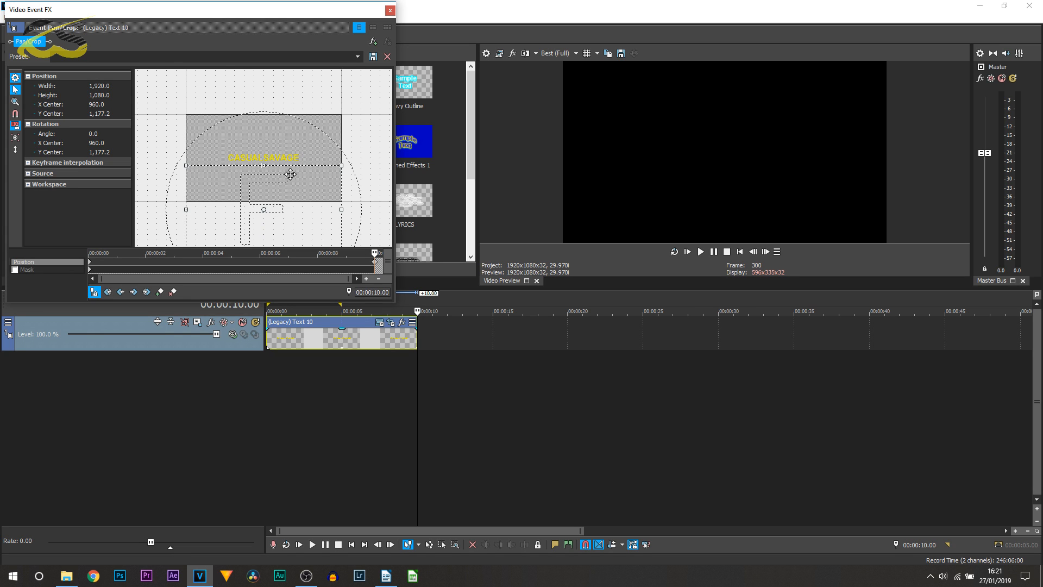
left_click(390, 9)
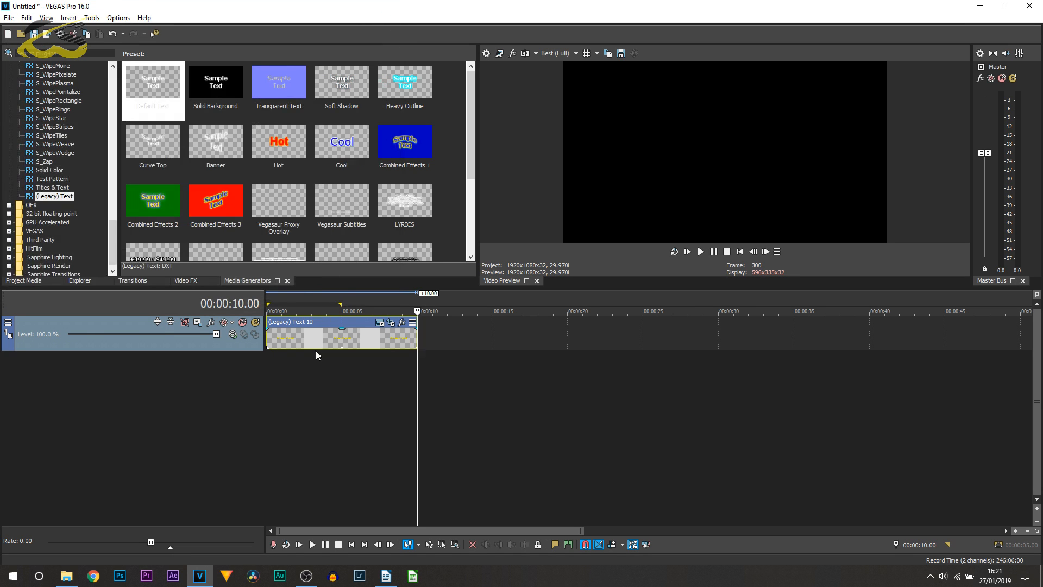
Step: Play the timeline from the beginning to check the vertical scroll of the CASUALSAVAGE text
left_click(266, 361)
key("space")
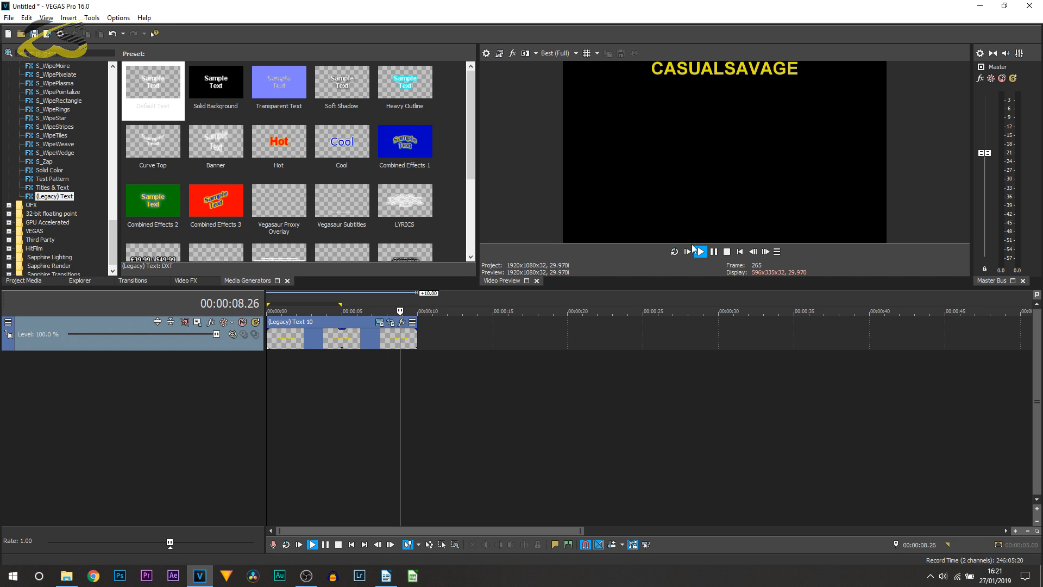
left_click(713, 252)
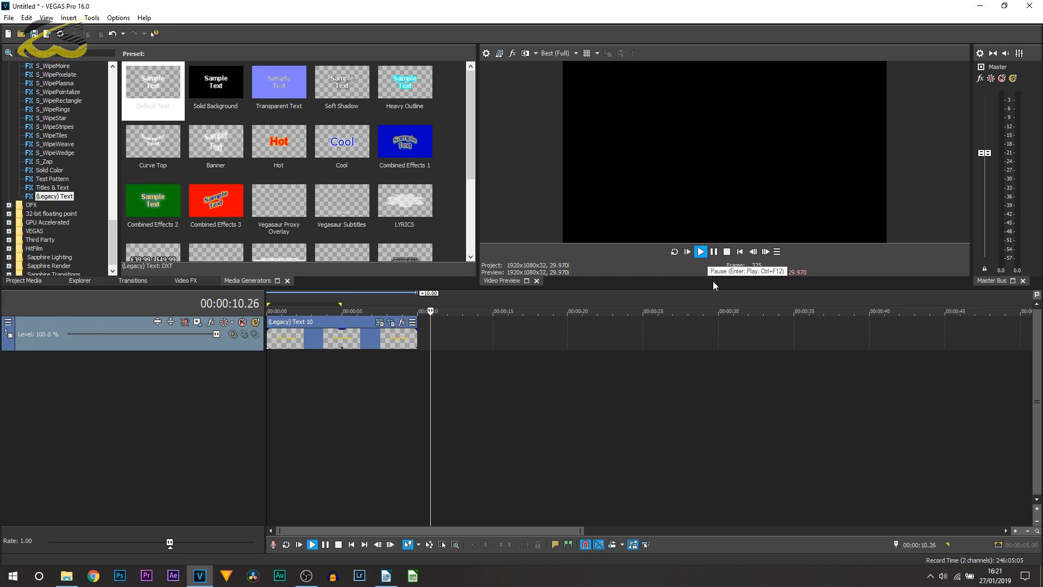
Step: Place an unnamed marker on the timeline at 00:00:03.00
left_click(354, 411)
left_click_drag(356, 412, 306, 403)
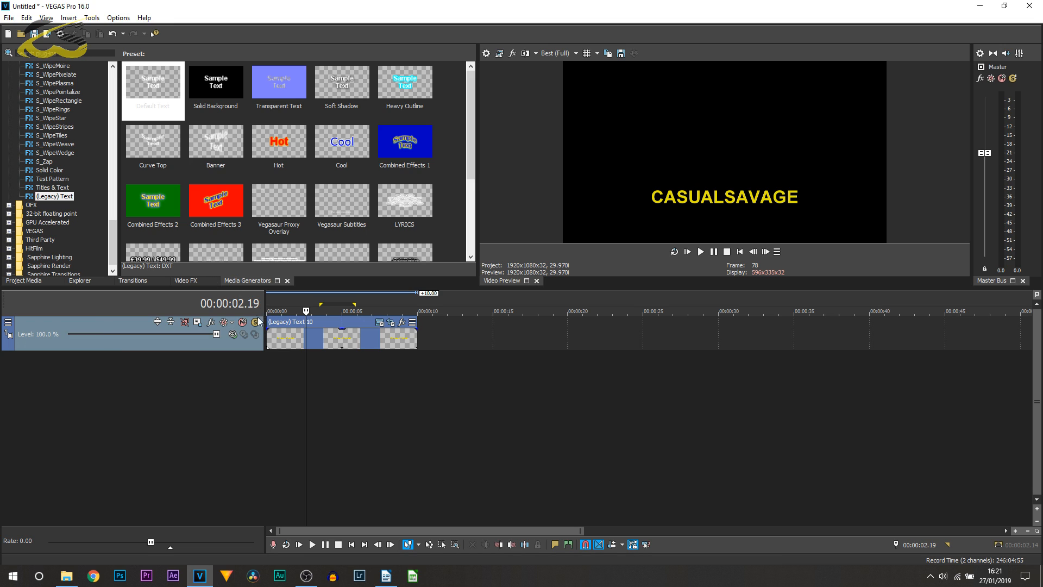
left_click_drag(305, 374, 312, 374)
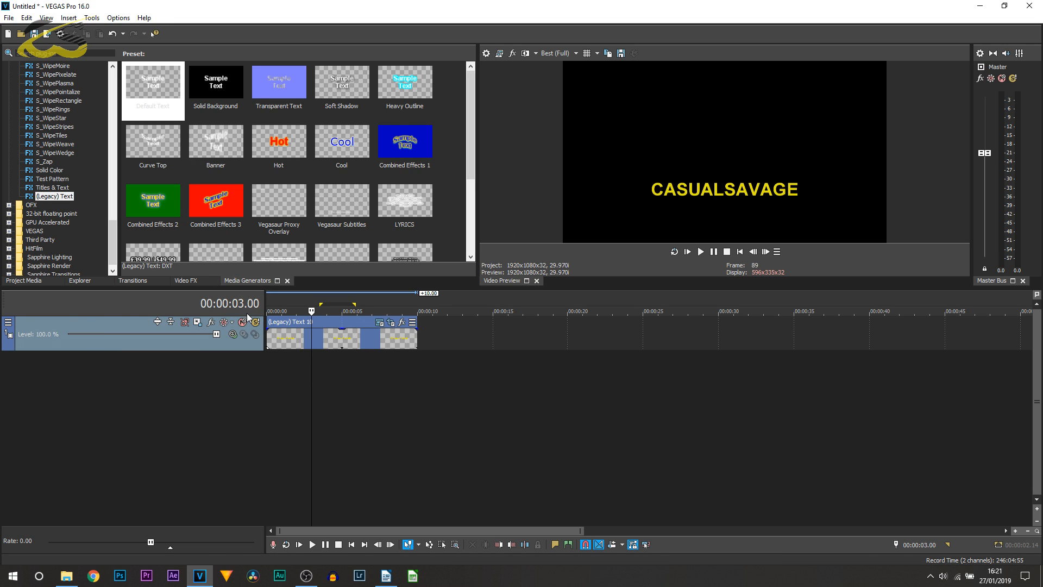
key("m")
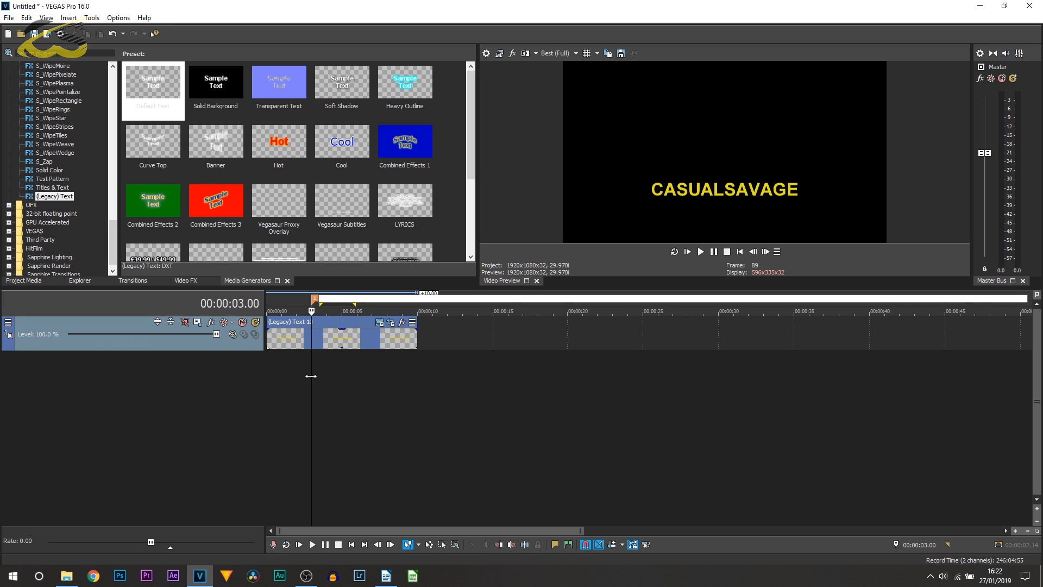
key("Return")
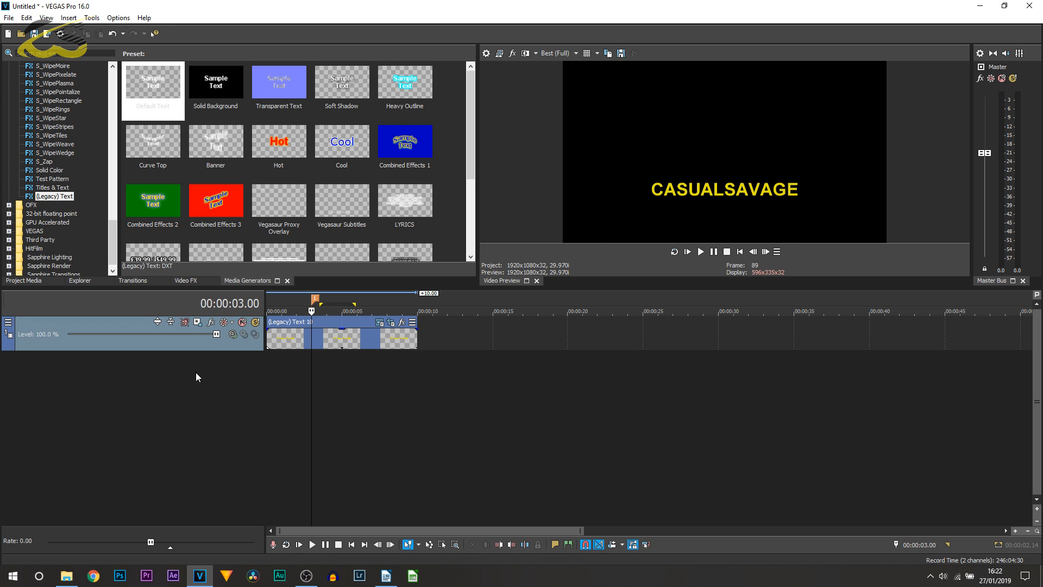
Step: Insert a new video track above the title track and add a (Legacy) Text event with the Default Text preset to it
right_click(213, 343)
left_click(252, 367)
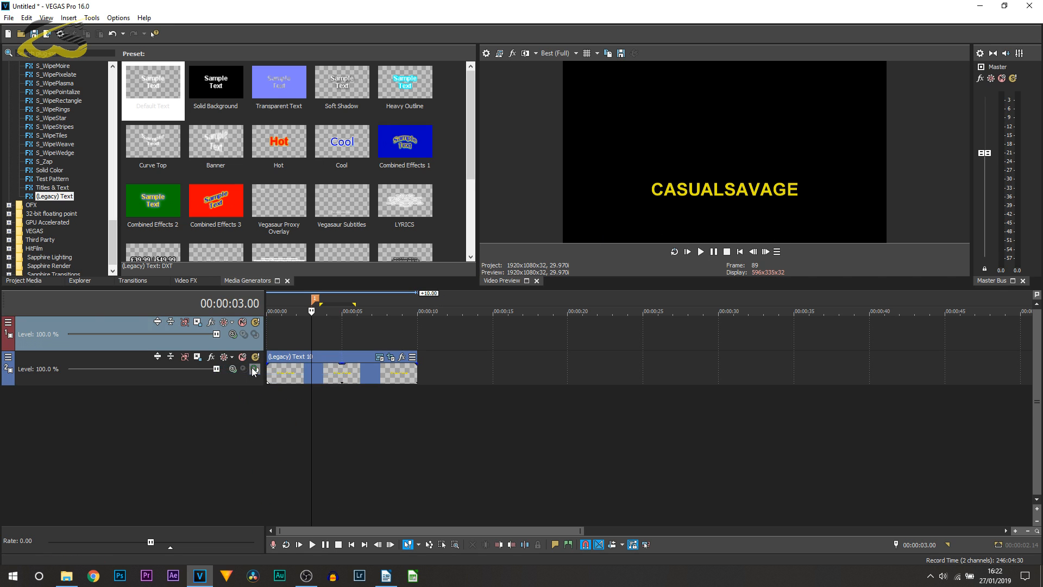
left_click_drag(162, 83, 318, 329)
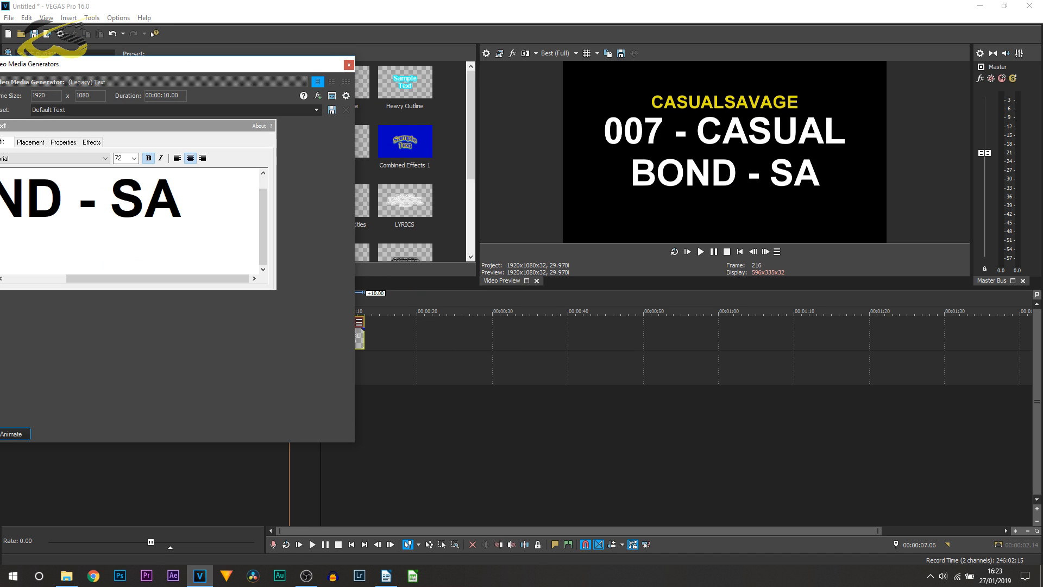
Step: Complete the second credits line as BOND - SAVAGE and add the lines JAMES - CS and IDK - U GET IT below it
type("VAGE")
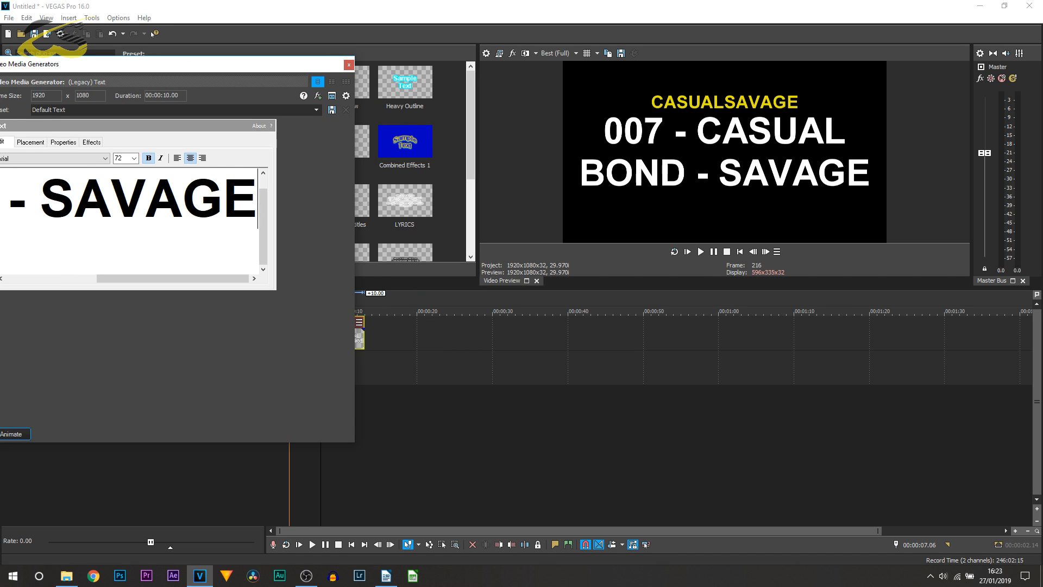
key("Return")
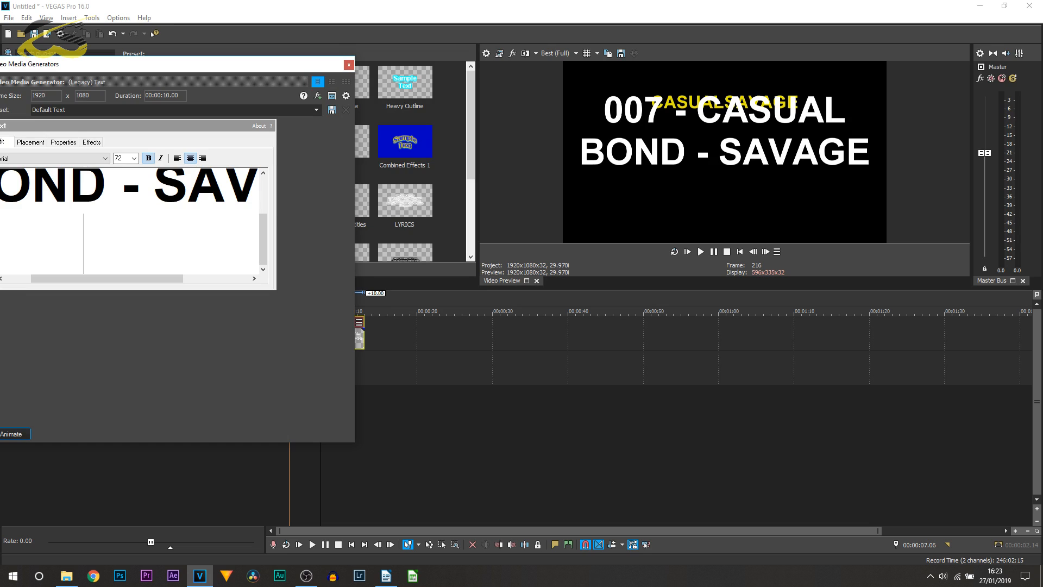
type("J")
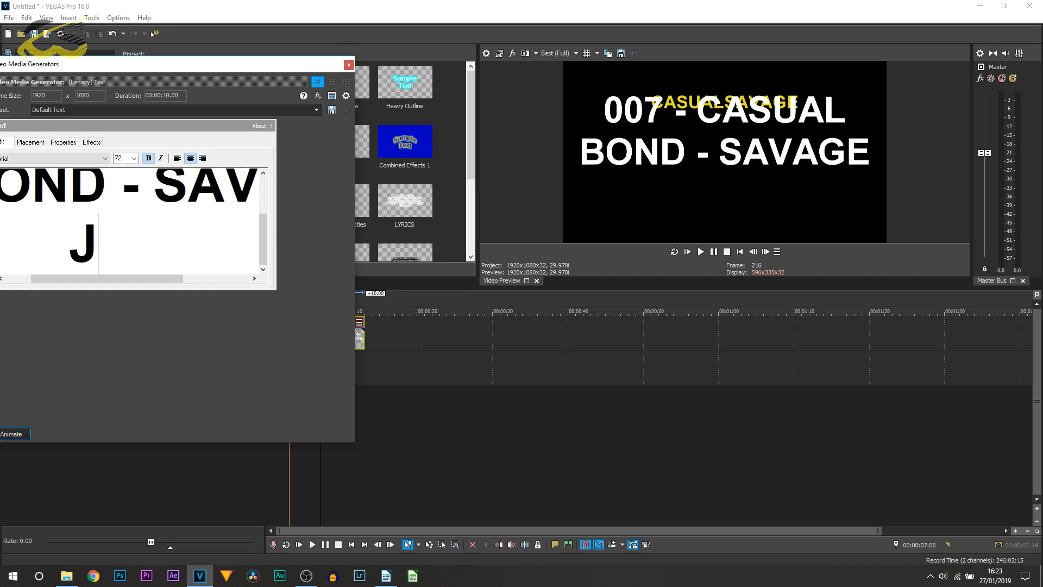
type("AMES -")
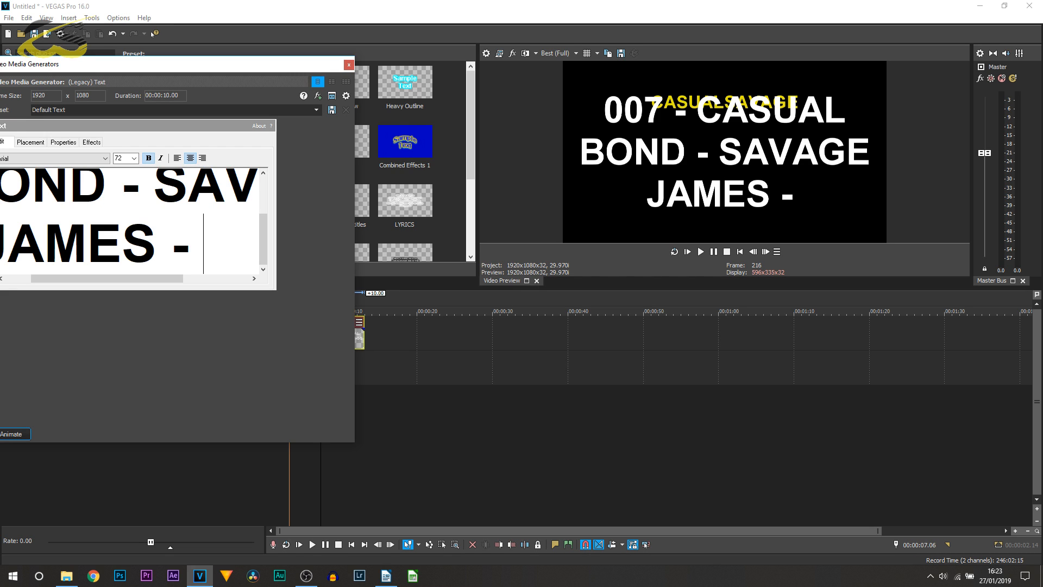
type(" CS")
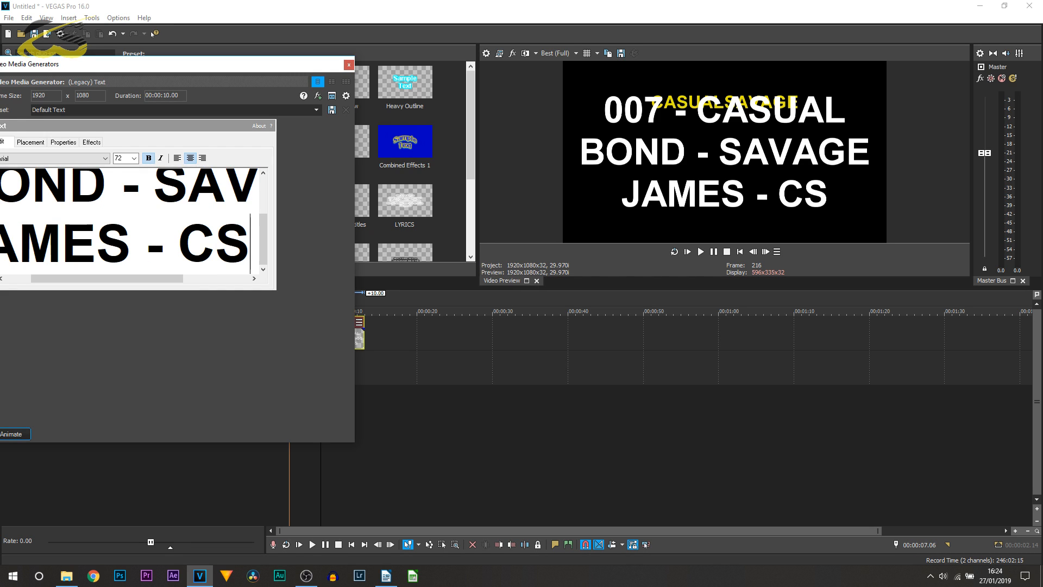
key("Return")
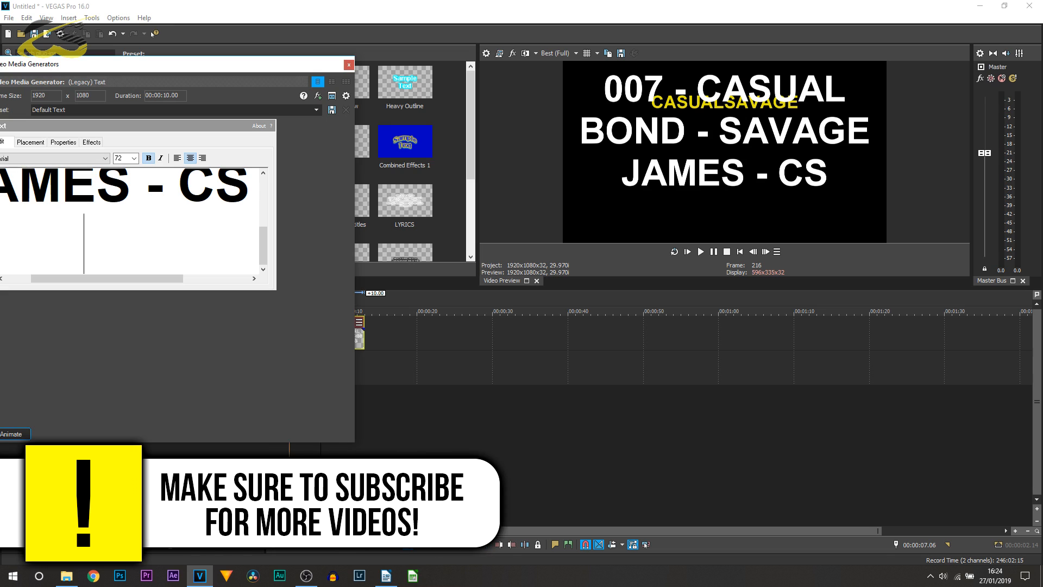
type("IDK")
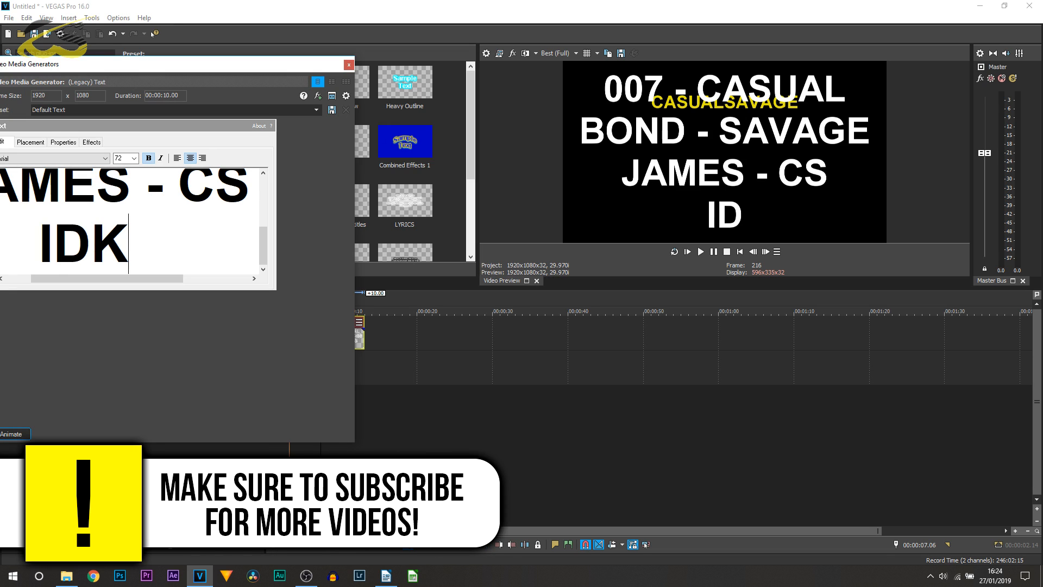
type(" -=")
key("BackSpace")
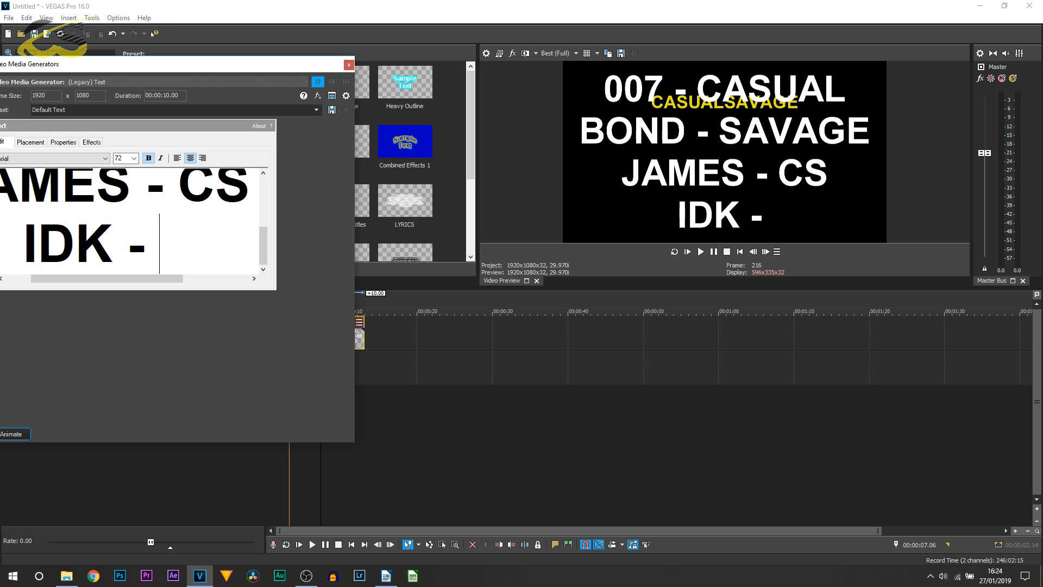
type("U GET IT")
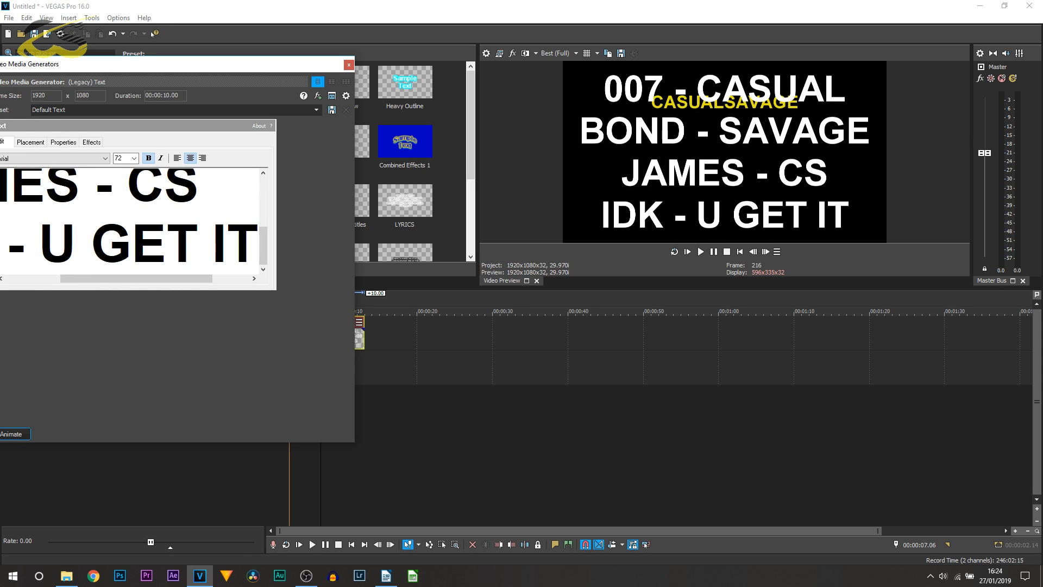
Step: Set the font size of all the credits lines to 25
left_click_drag(190, 68, 217, 22)
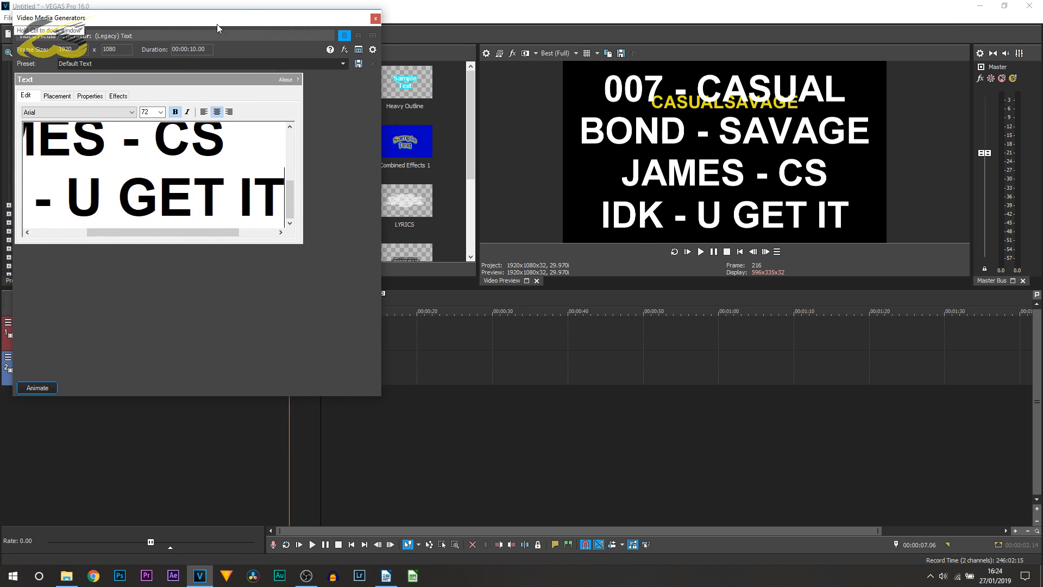
key("ctrl+a")
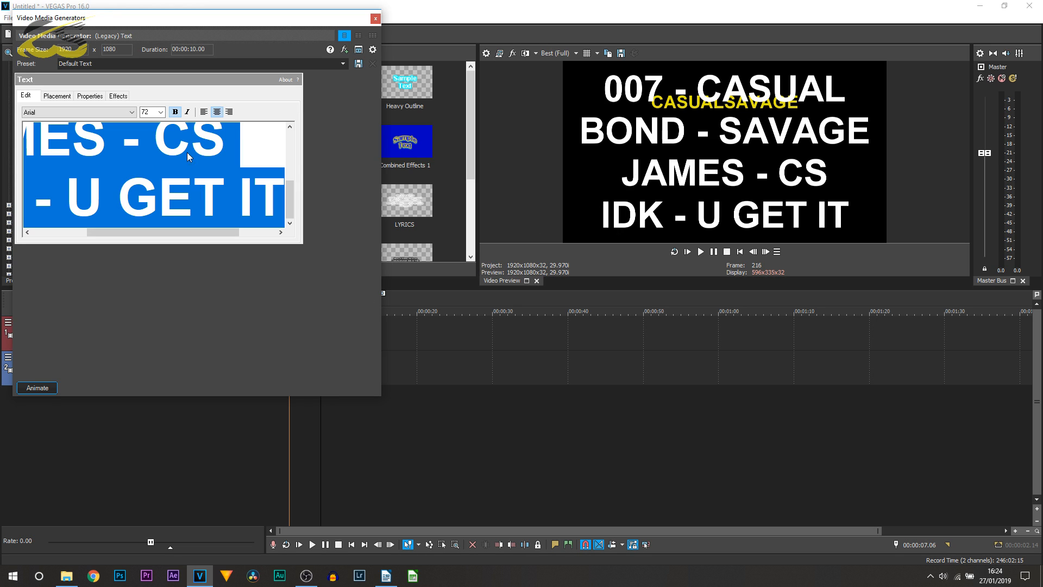
left_click(146, 112)
key("Return")
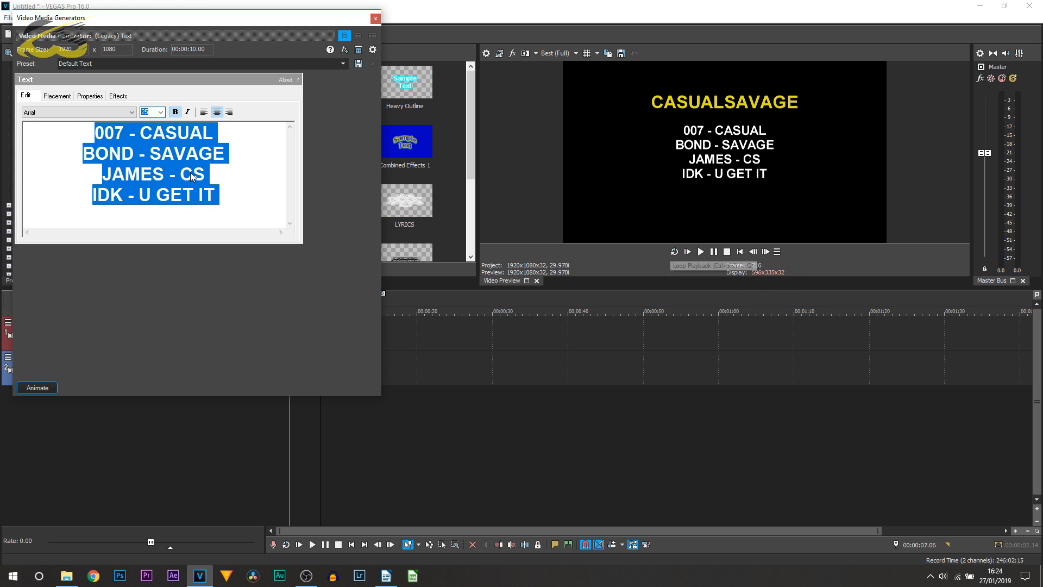
left_click(67, 113)
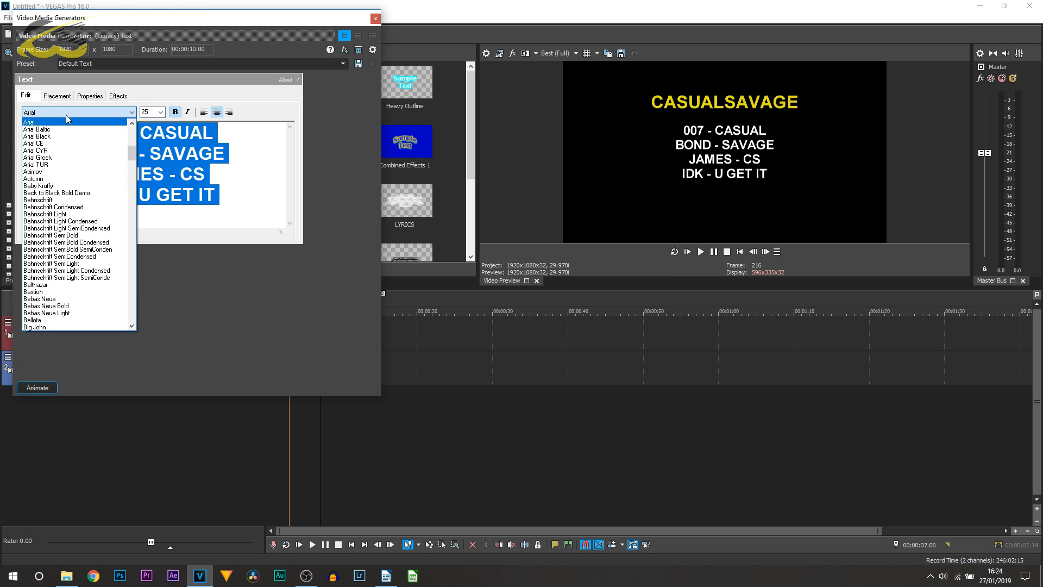
left_click(200, 174)
left_click(174, 113)
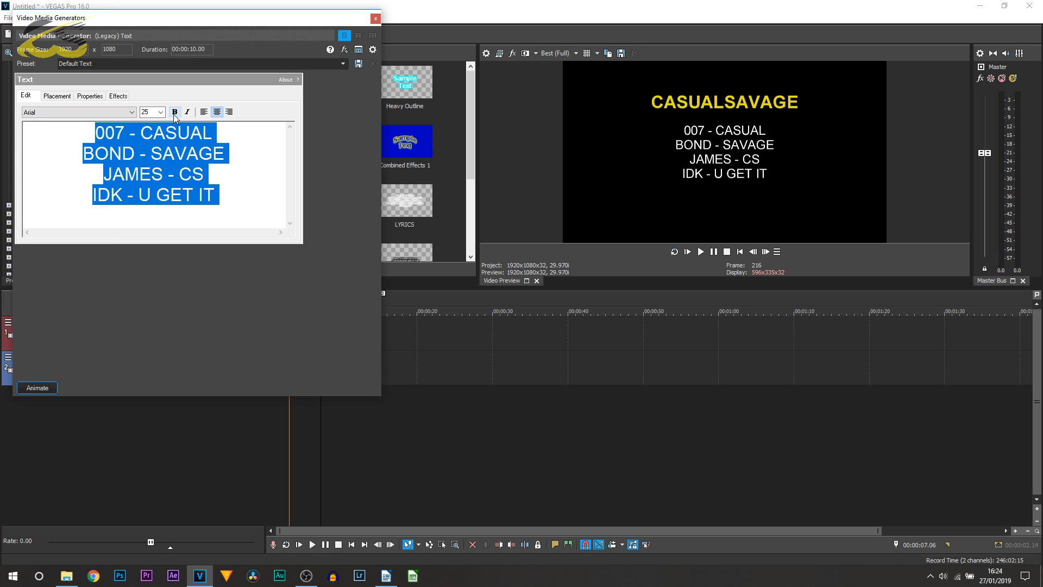
left_click(174, 113)
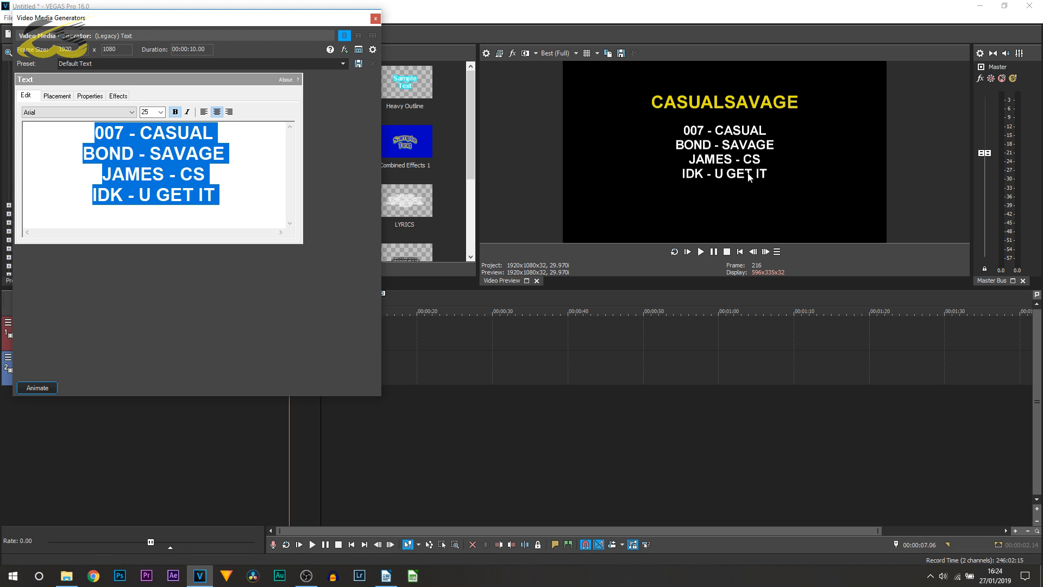
Step: Increase the line spacing of the credits text to a Leading of about 1.555 and close the media generator
left_click(84, 96)
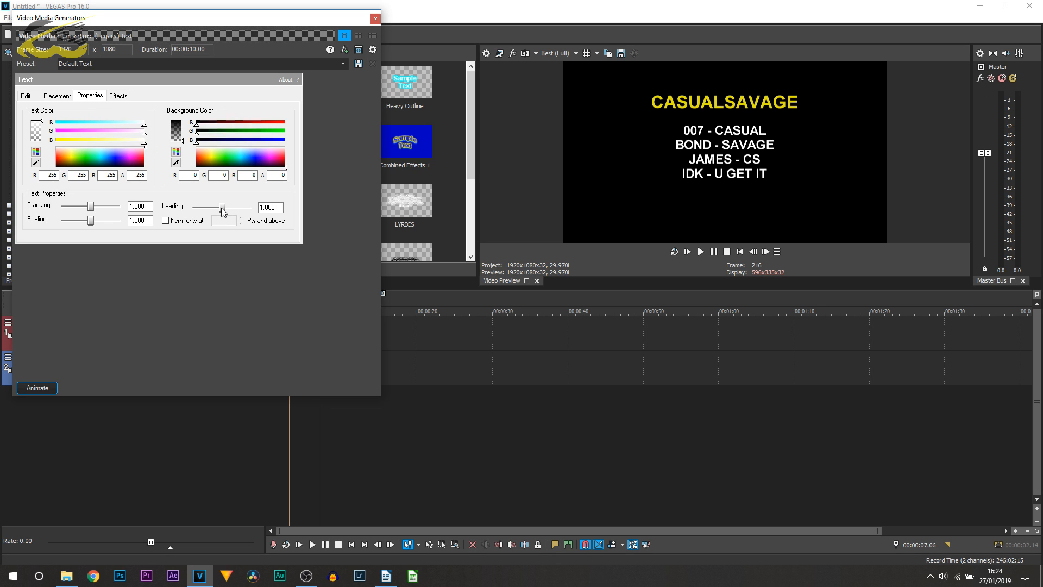
left_click_drag(223, 211, 239, 217)
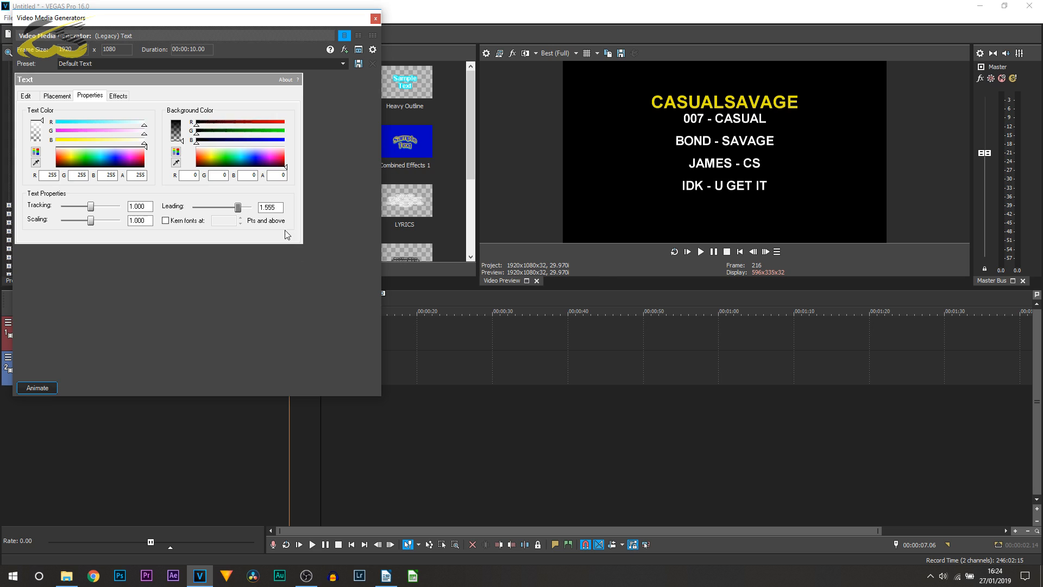
left_click_drag(273, 210, 259, 210)
left_click(375, 19)
Step: At 00:00:03.00, the start of the credits event, move its Pan/Crop frame straight up to a Y Center of about -262
left_click(293, 340)
left_click(291, 339)
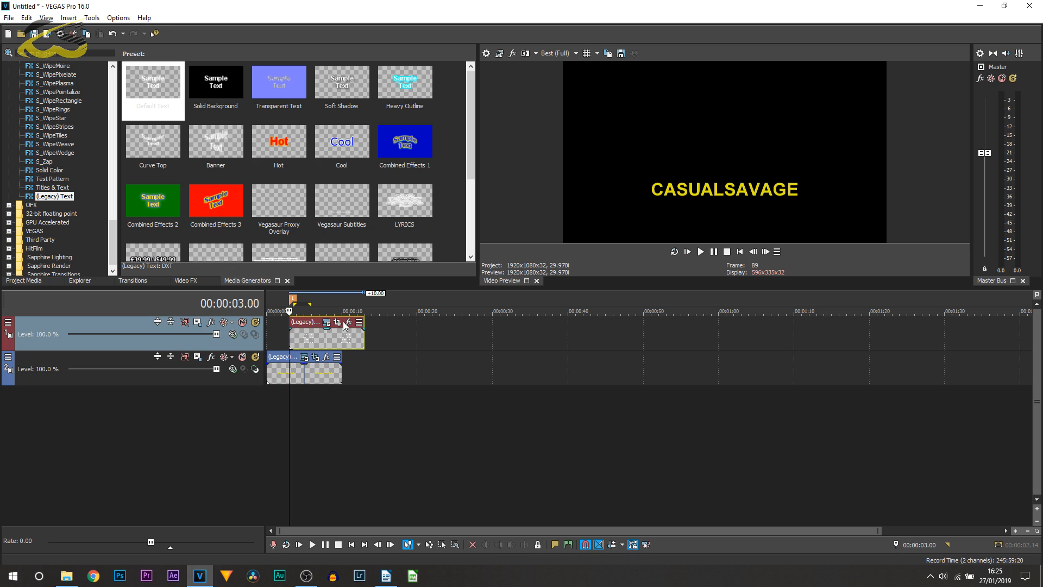
left_click(337, 323)
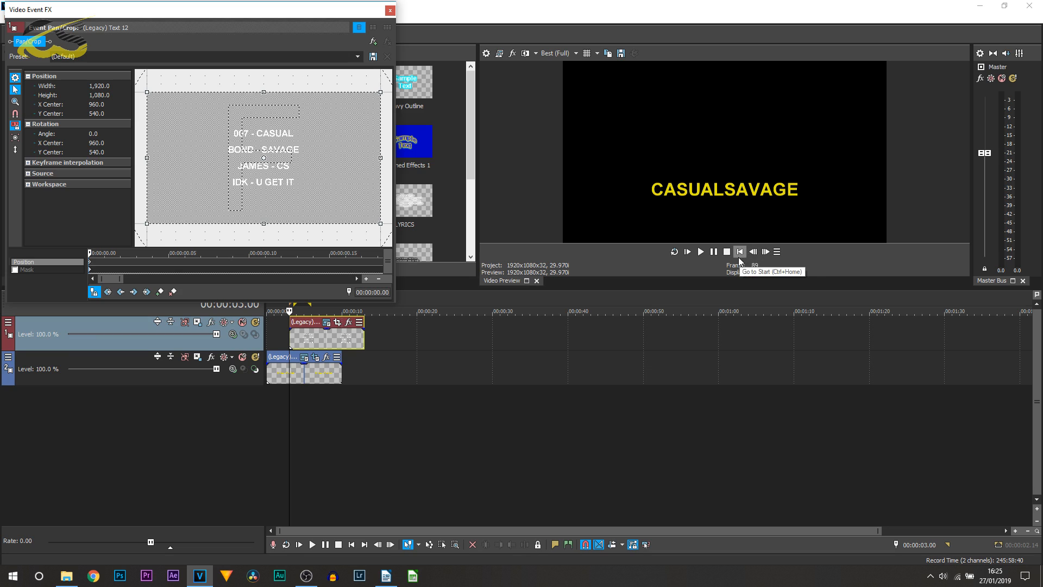
left_click(765, 252)
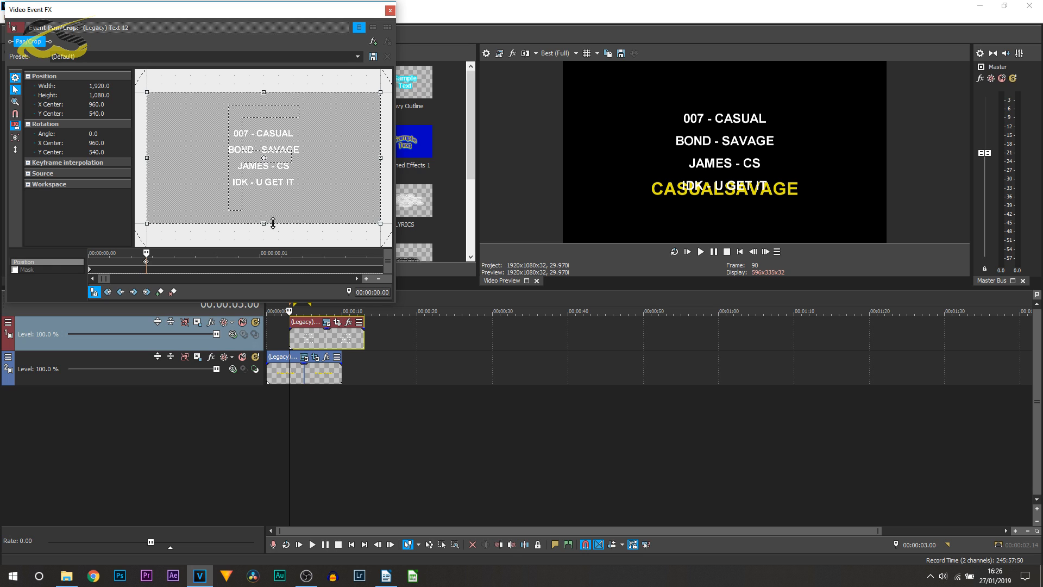
left_click_drag(282, 200, 309, 125)
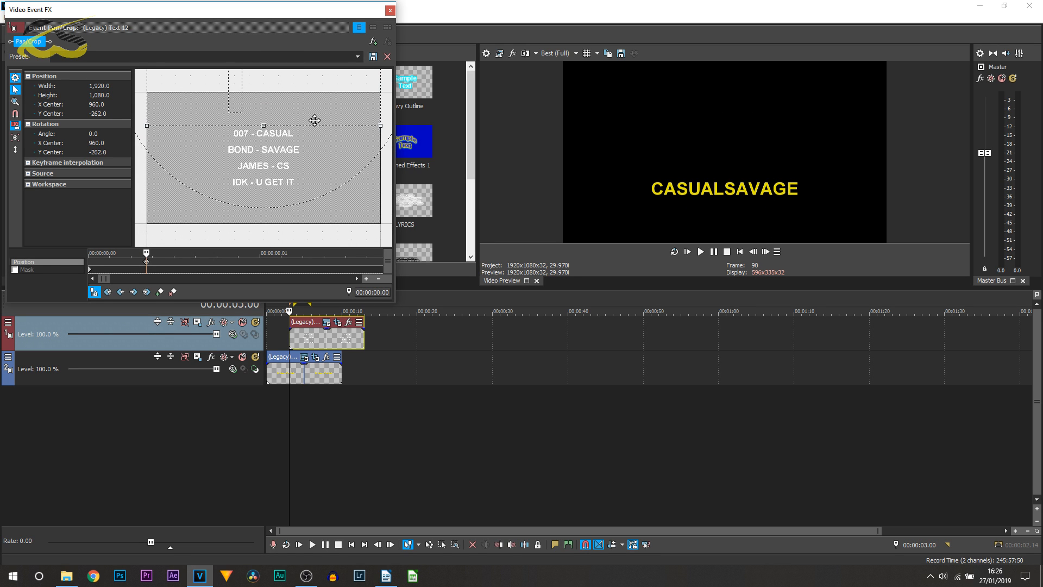
Step: At the end of the credits event, keyframe the Pan/Crop frame straight down to a Y Center of about 1,324.2 with Slow interpolation
left_click(367, 347)
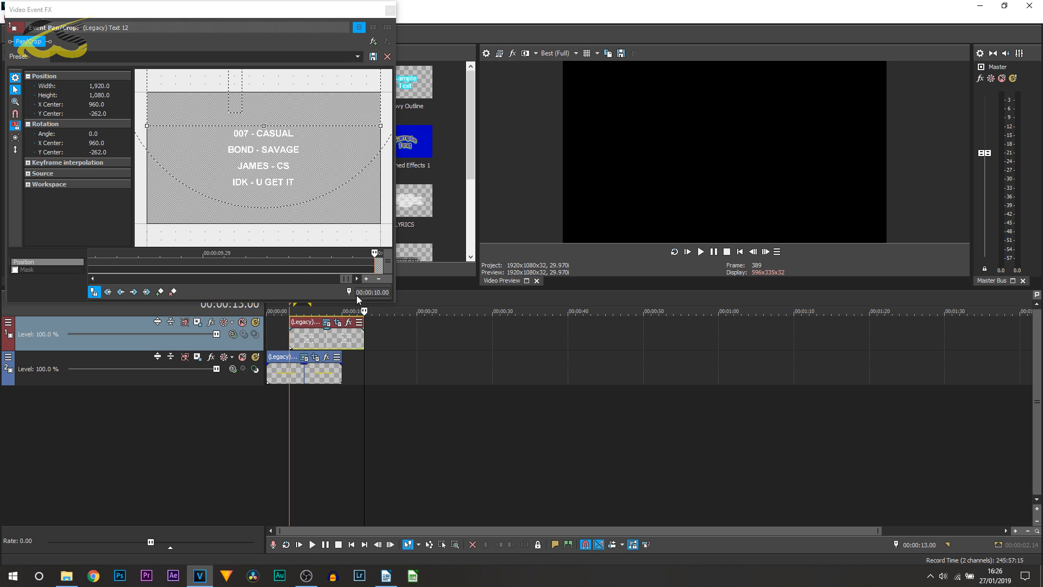
left_click_drag(307, 88, 313, 231)
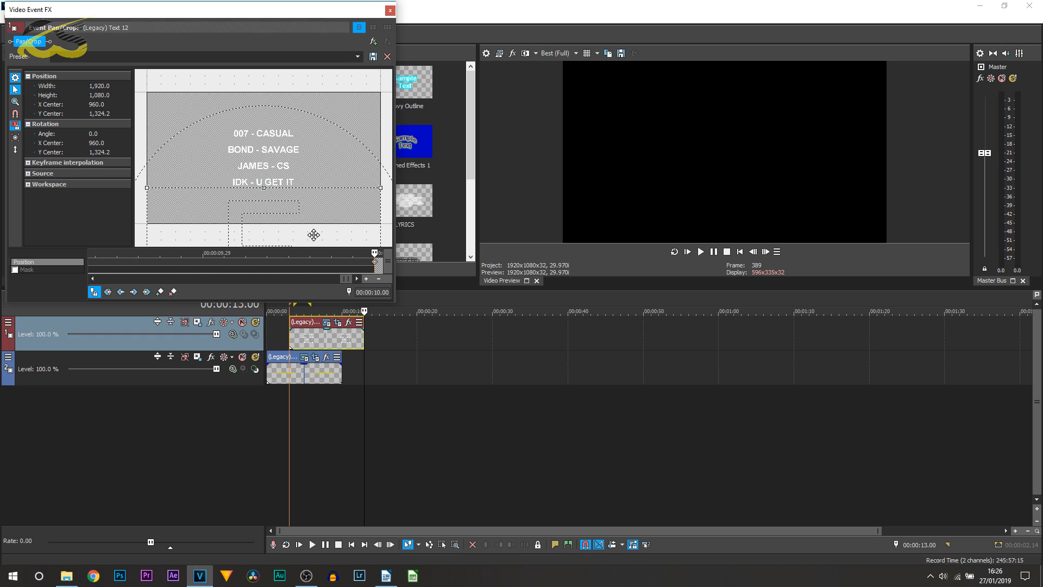
right_click(375, 261)
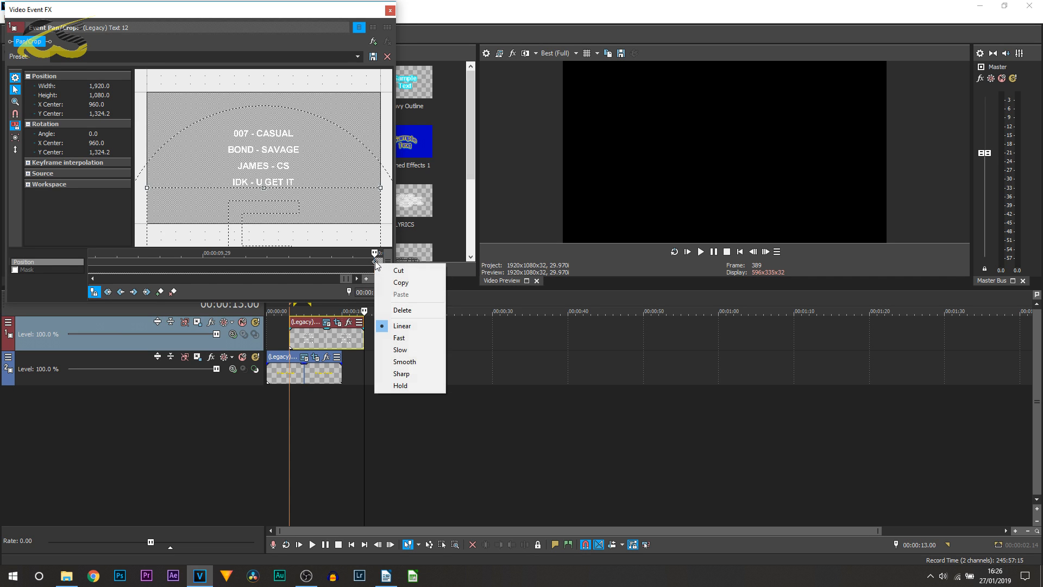
left_click(422, 353)
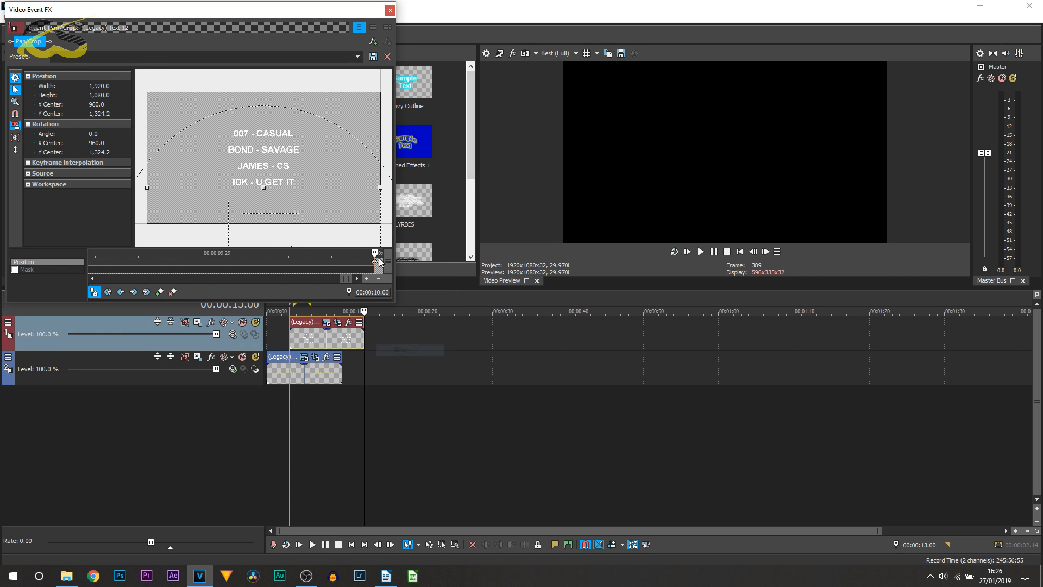
left_click(390, 10)
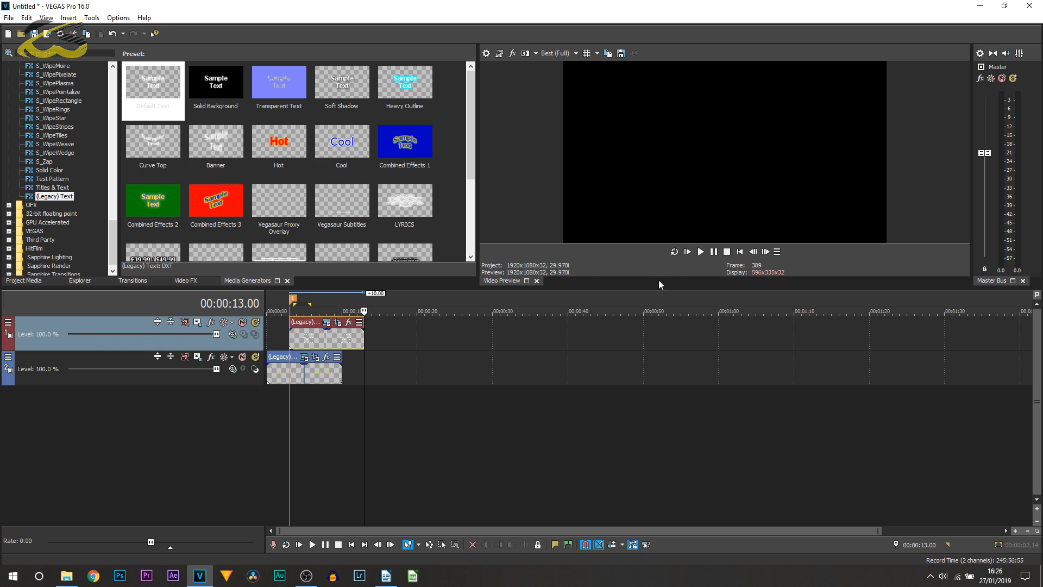
Step: Play the timeline from the beginning to check the title and credits scrolling together, and return to 00:00:03.00
left_click(688, 252)
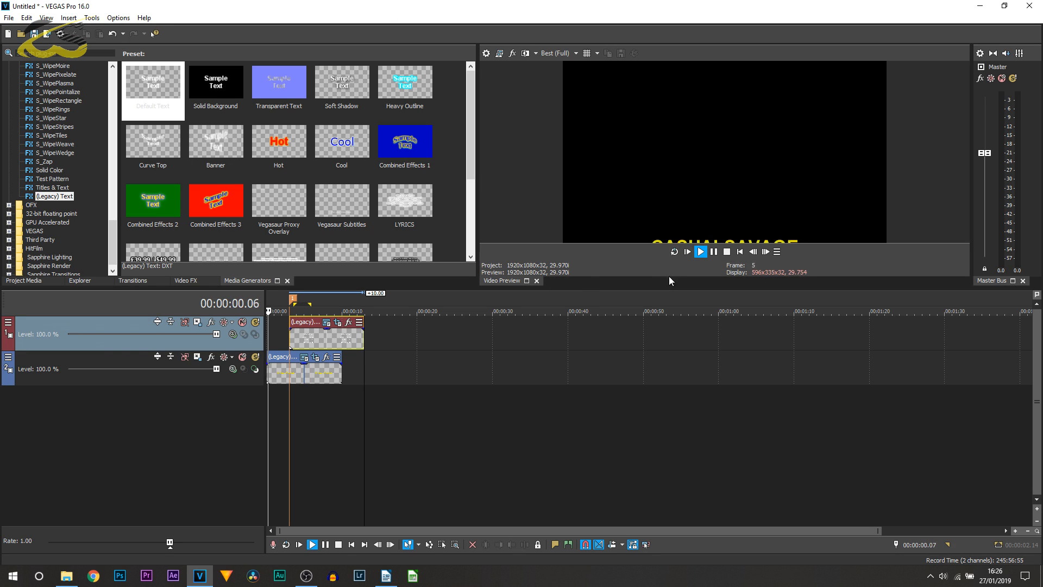
left_click(716, 255)
left_click_drag(354, 424, 289, 428)
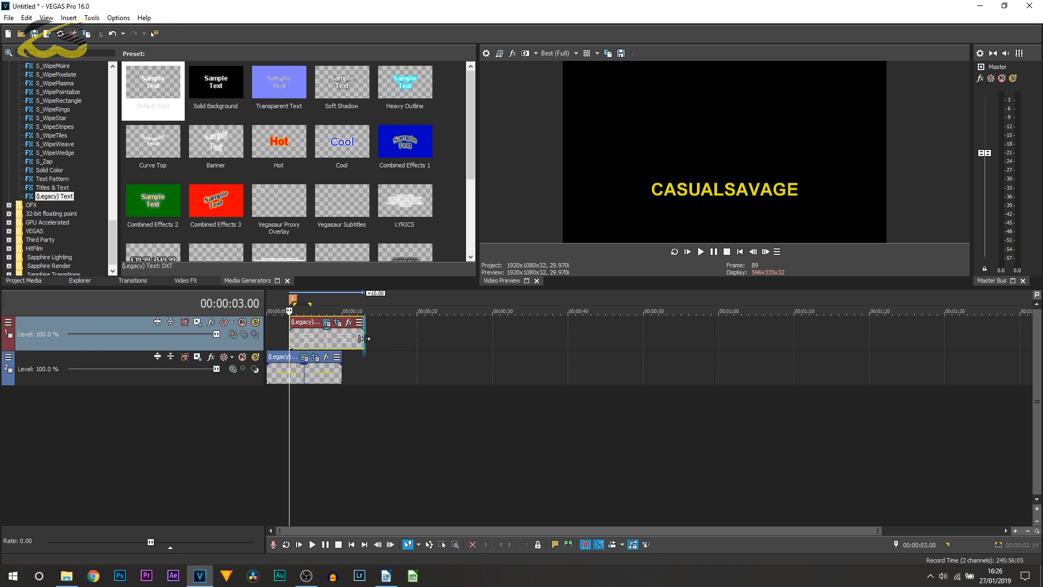
Step: Extend the end of the credits event by about 00:00:04.18 and move its final Pan/Crop keyframe to about 13 seconds
left_click_drag(362, 338, 383, 341)
left_click(372, 322)
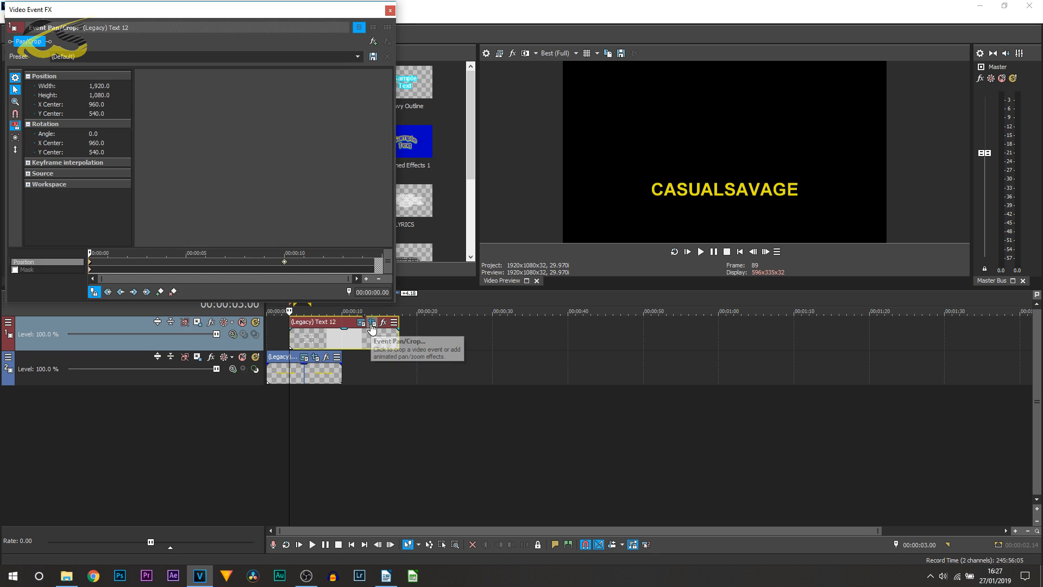
left_click(285, 266)
left_click_drag(292, 267, 343, 273)
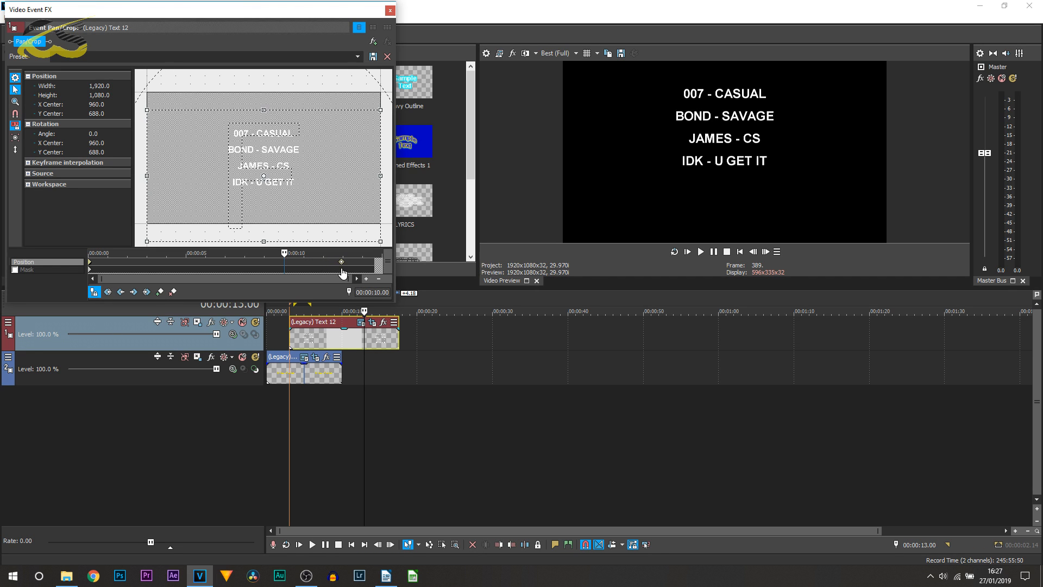
Step: Preview the scroll from 00:00:03.00 and shift the credits event's final Pan/Crop keyframe earlier to about 10.5 seconds
left_click(288, 432)
key("space")
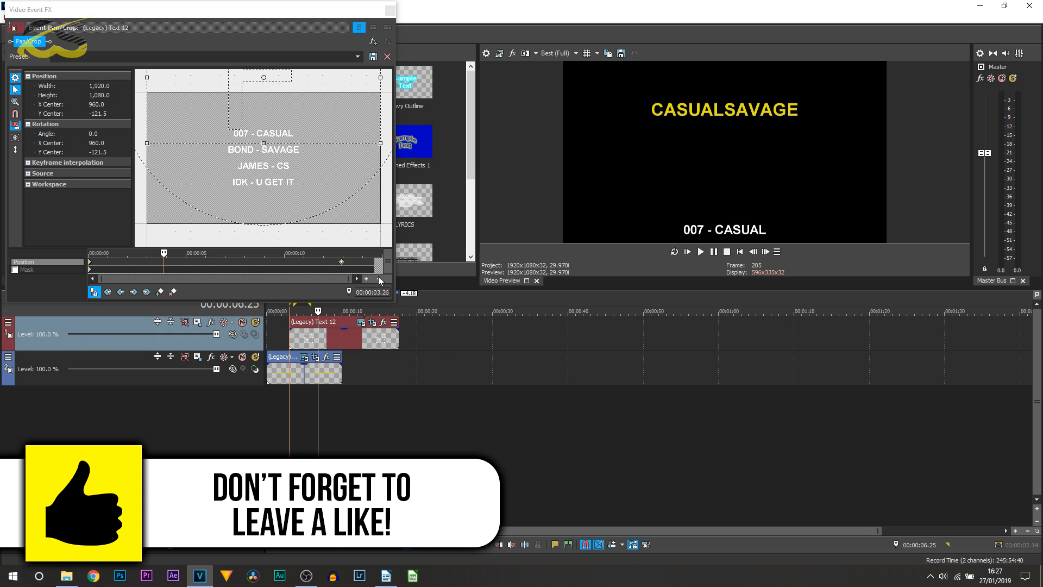
left_click(341, 262)
left_click_drag(342, 264, 298, 278)
Step: Play the timeline from the start to compare the scroll speeds of the title and credits, and close the Pan/Crop window
left_click(268, 435)
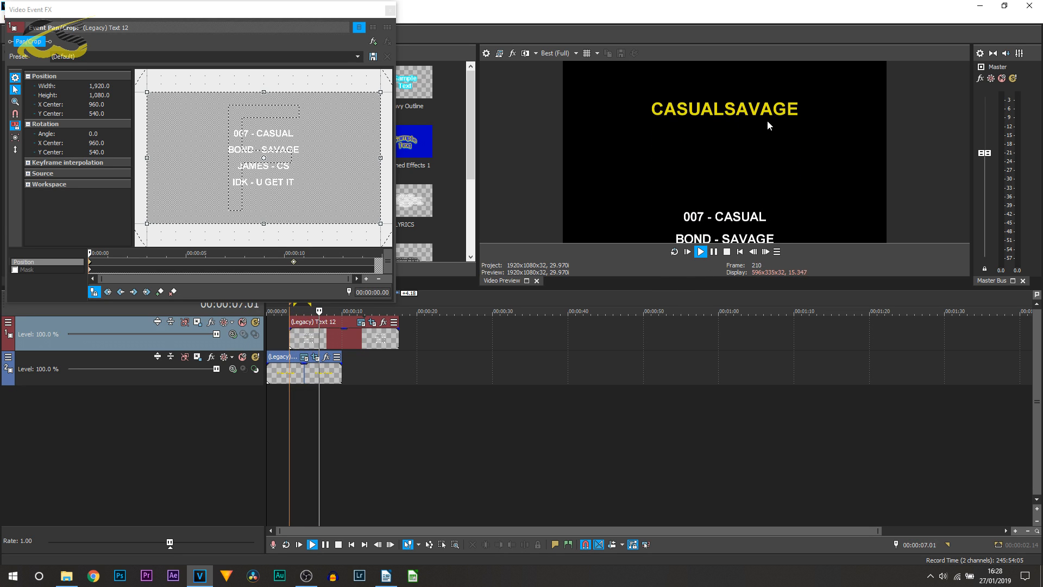
left_click(714, 252)
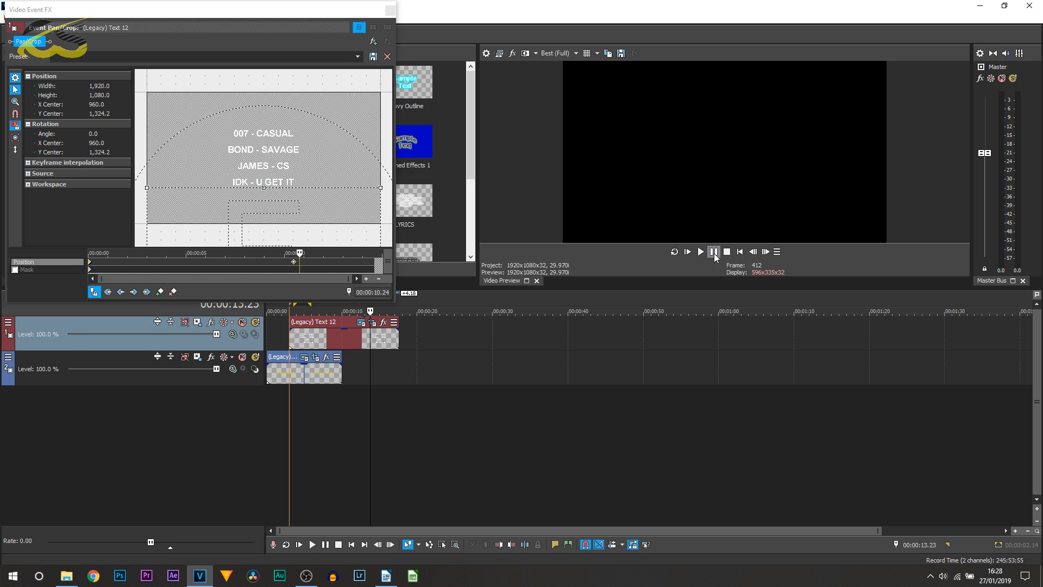
left_click(390, 10)
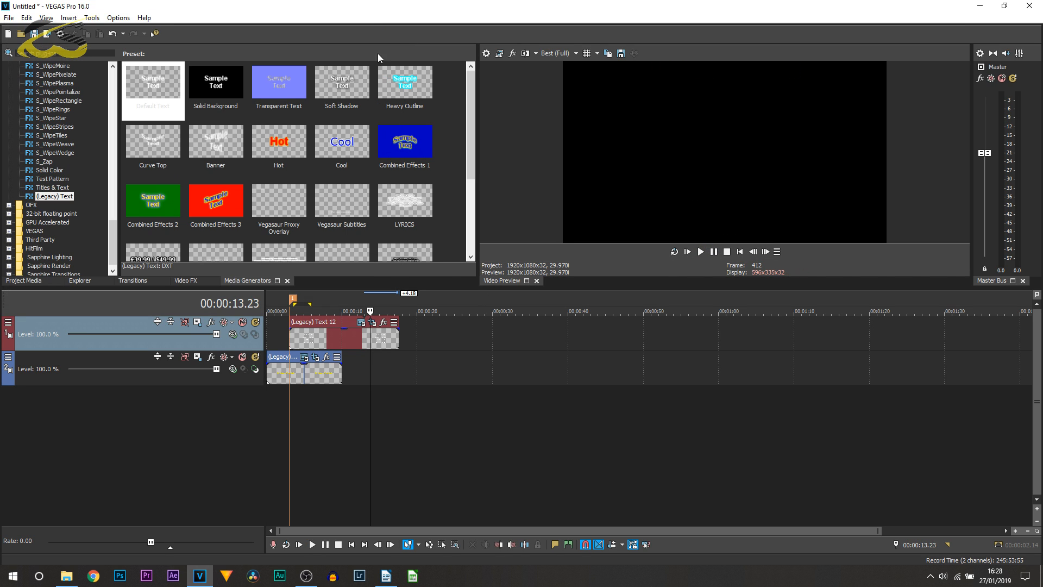
Step: Inspect both text events on the timeline and review the credits text in its media generator without editing it
left_click(318, 339)
key("space")
key("space")
left_click(309, 372)
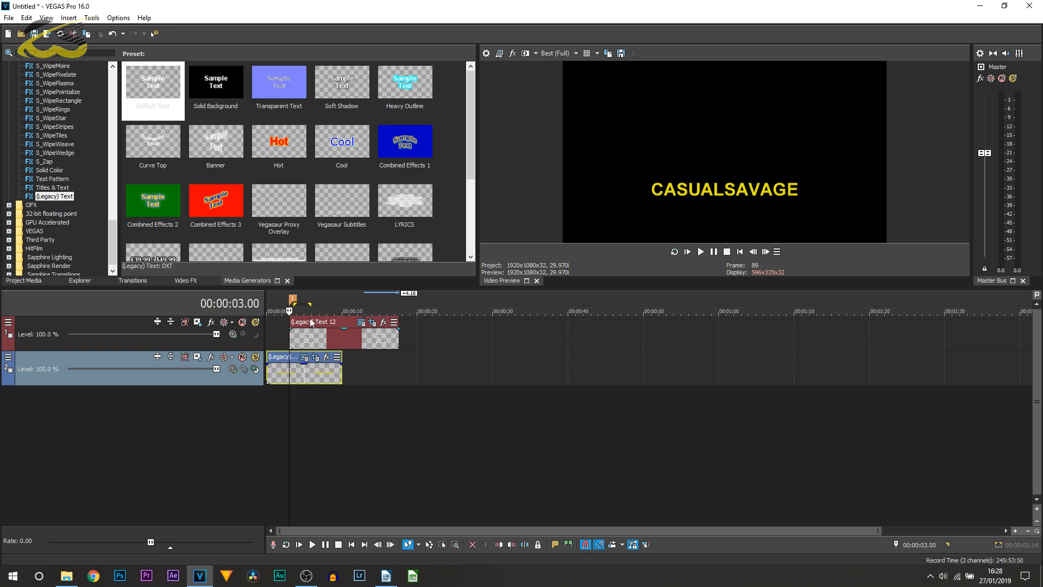
left_click(302, 361)
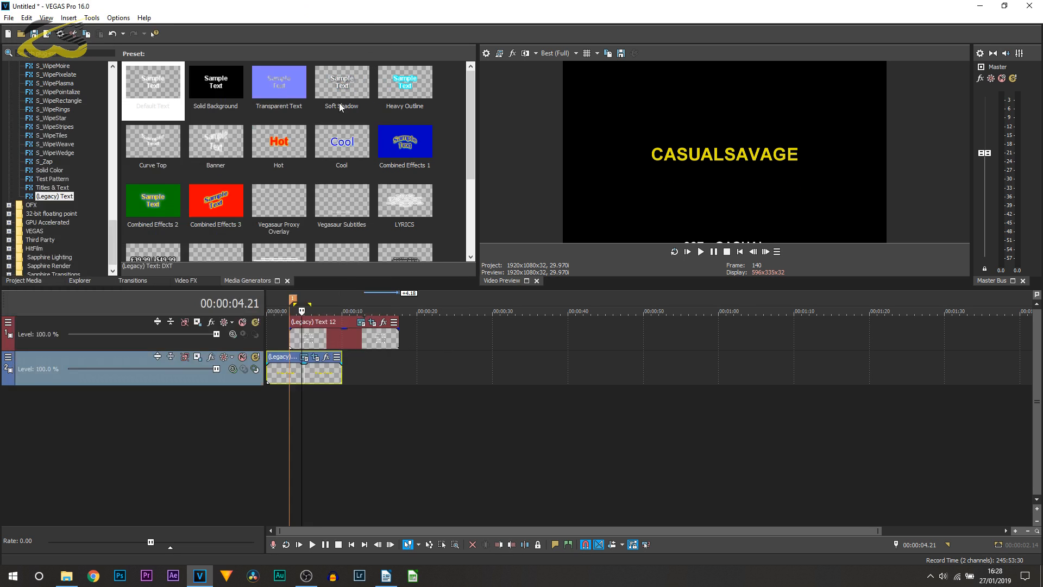
left_click(297, 337)
left_click(361, 323)
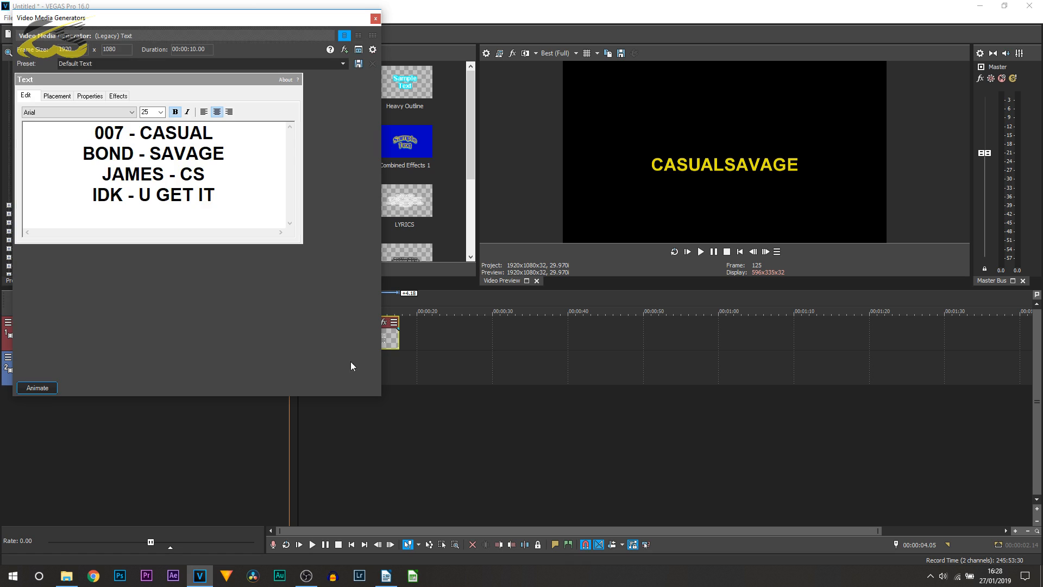
key("ctrl+a")
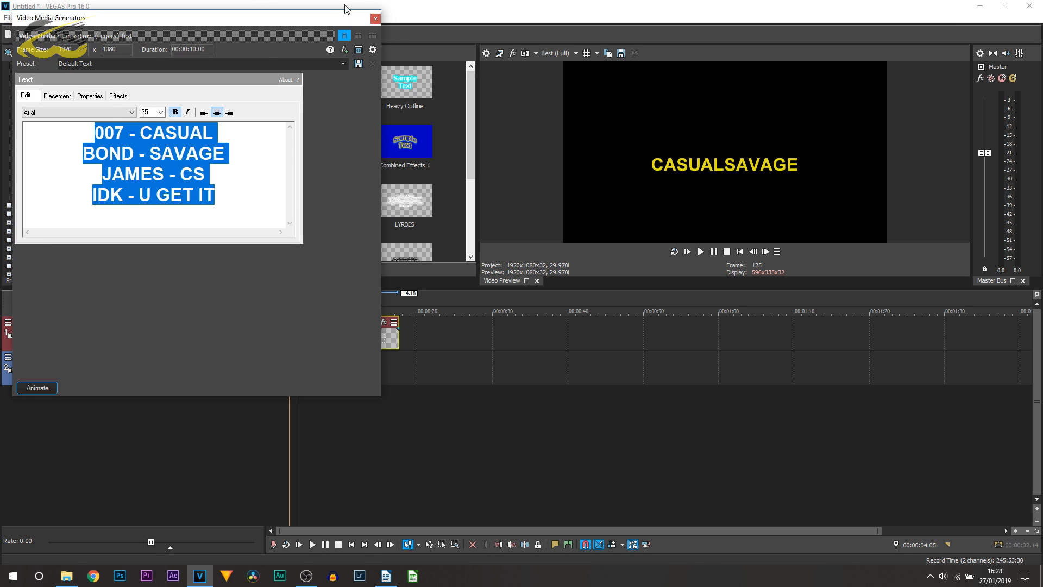
left_click(378, 22)
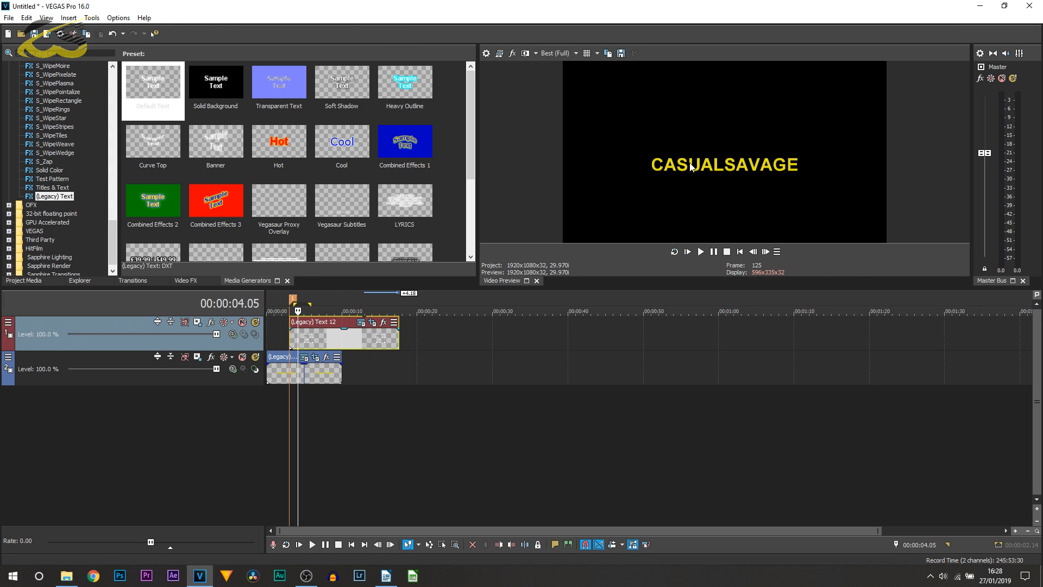